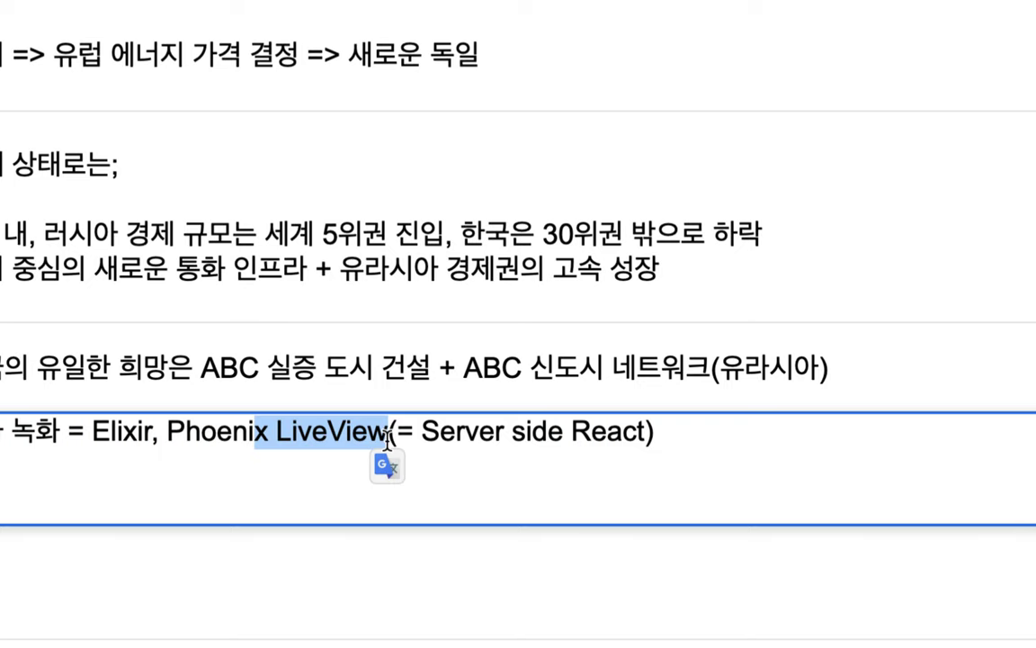
Append "=> 두달 => ABC 코딩" to the end of the course recording note in row 7
{"action": "left_click", "coordinate": [720, 432]}
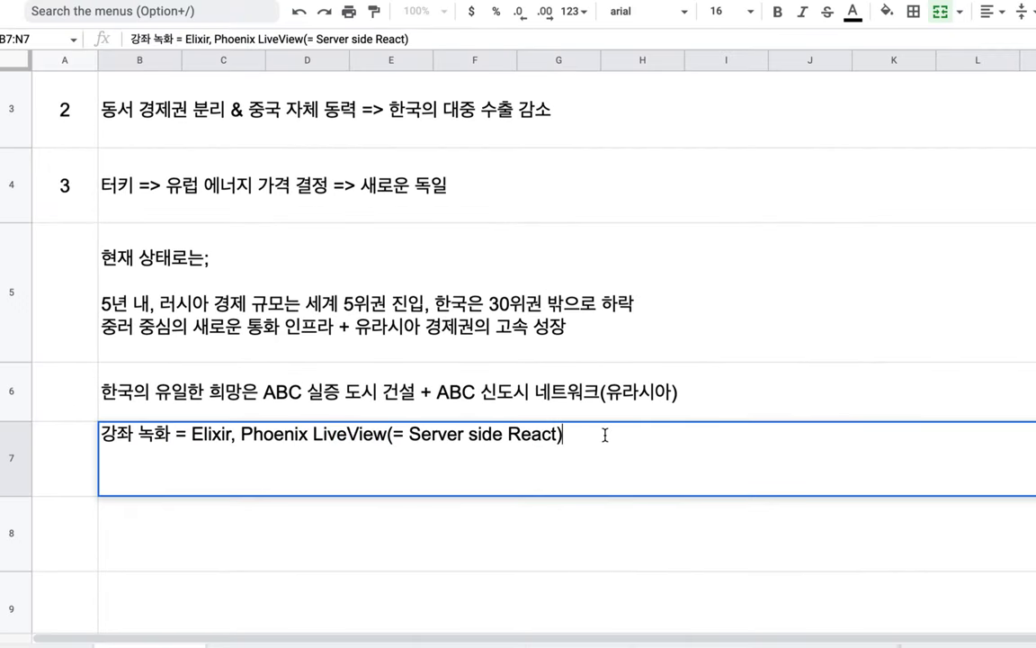
{"action": "type", "text": "=> en"}
{"action": "key", "text": "BackSpace"}
{"action": "key", "text": "BackSpace"}
{"action": "type", "text": "두달 ="}
{"action": "type", "text": "> "}
{"action": "type", "text": "프로"}
{"action": "key", "text": "BackSpace"}
{"action": "key", "text": "BackSpace"}
{"action": "type", "text": "ABC vmf"}
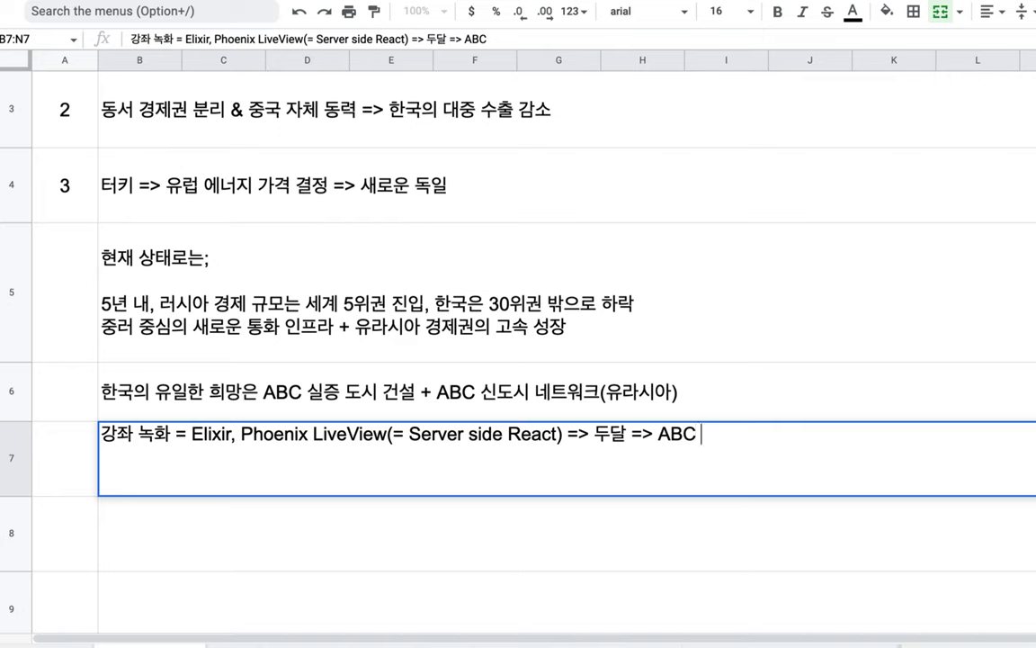
{"action": "key", "text": "BackSpace"}
{"action": "key", "text": "BackSpace"}
{"action": "key", "text": "BackSpace"}
{"action": "type", "text": "코딩"}
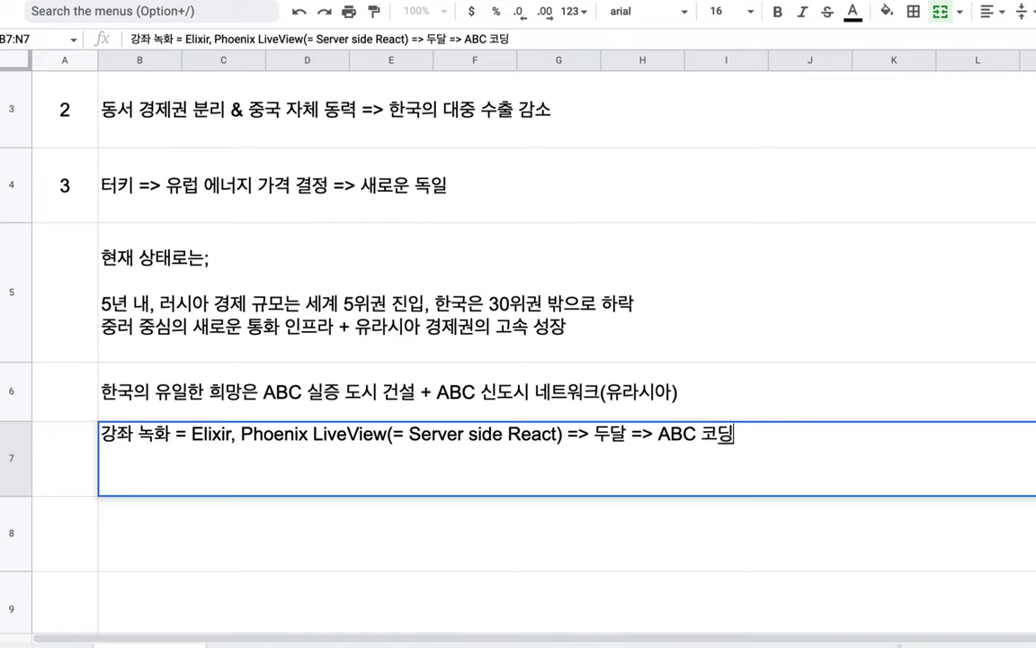
{"action": "left_click_drag", "start_coordinate": [658, 434], "coordinate": [690, 433]}
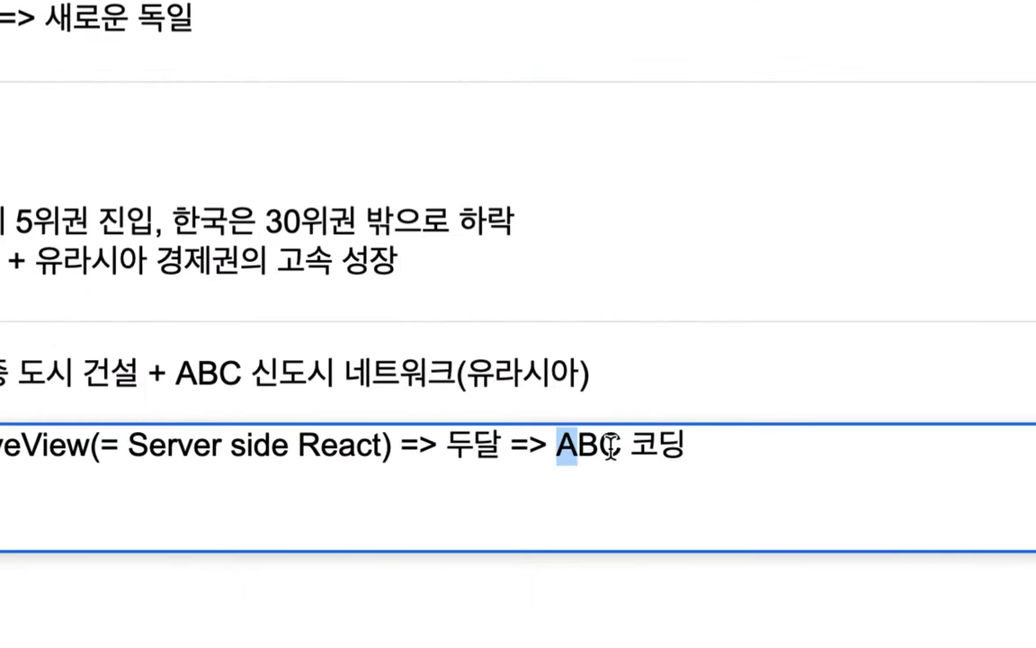
{"action": "left_click_drag", "start_coordinate": [610, 445], "coordinate": [698, 447]}
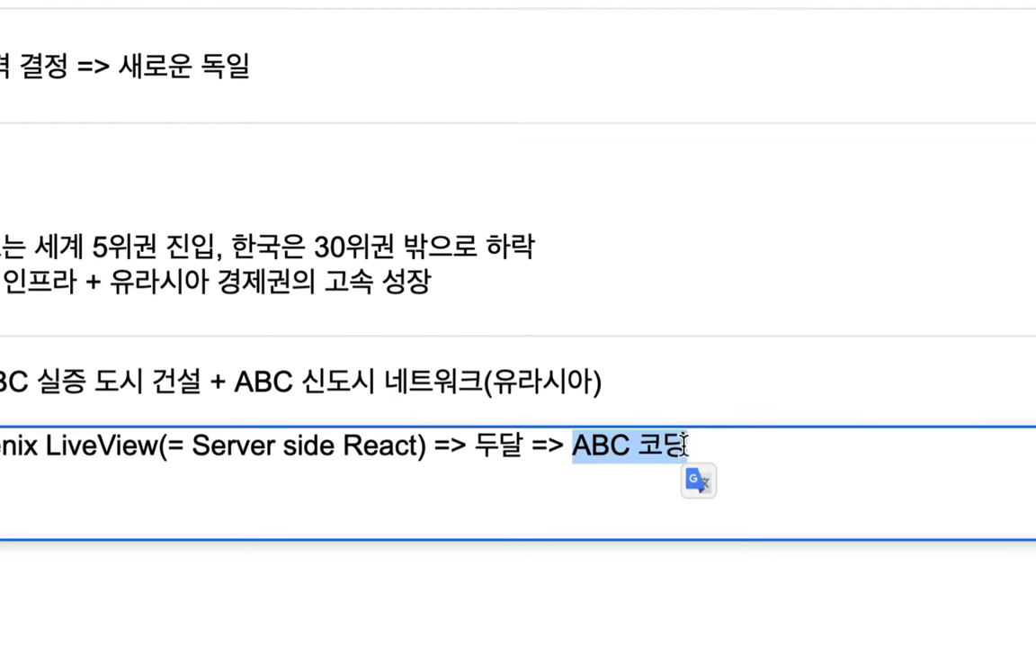
{"action": "left_click", "coordinate": [684, 445]}
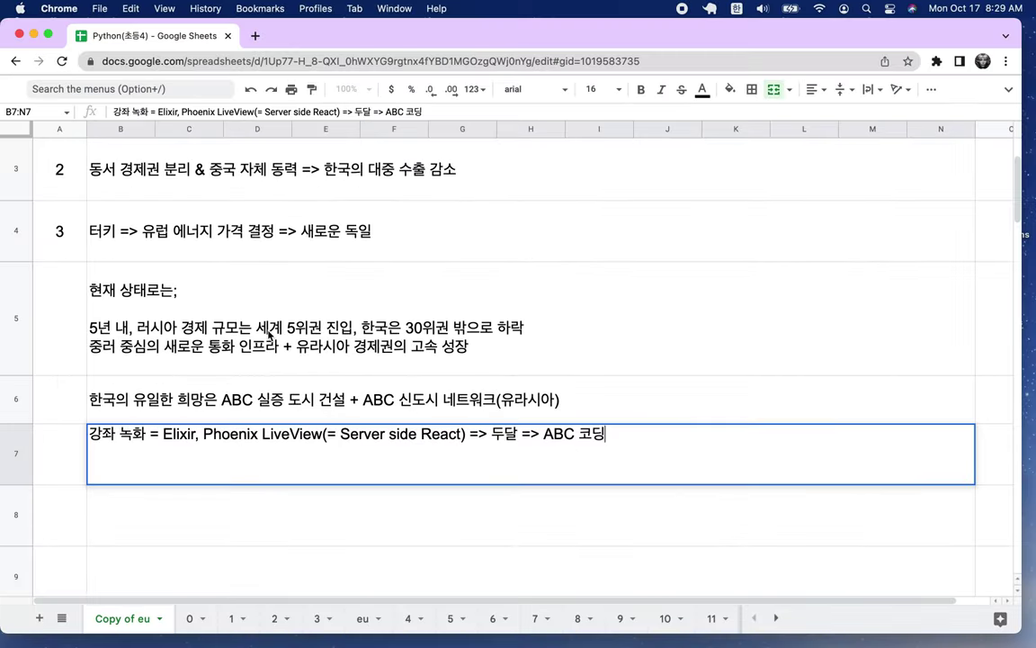
Insert "(국적 통화)" directly after the opening words "기축 통화" in the note for item 1
{"action": "left_click", "coordinate": [39, 265]}
{"action": "scroll", "coordinate": [39, 265], "scroll_direction": "up", "scroll_amount": 3}
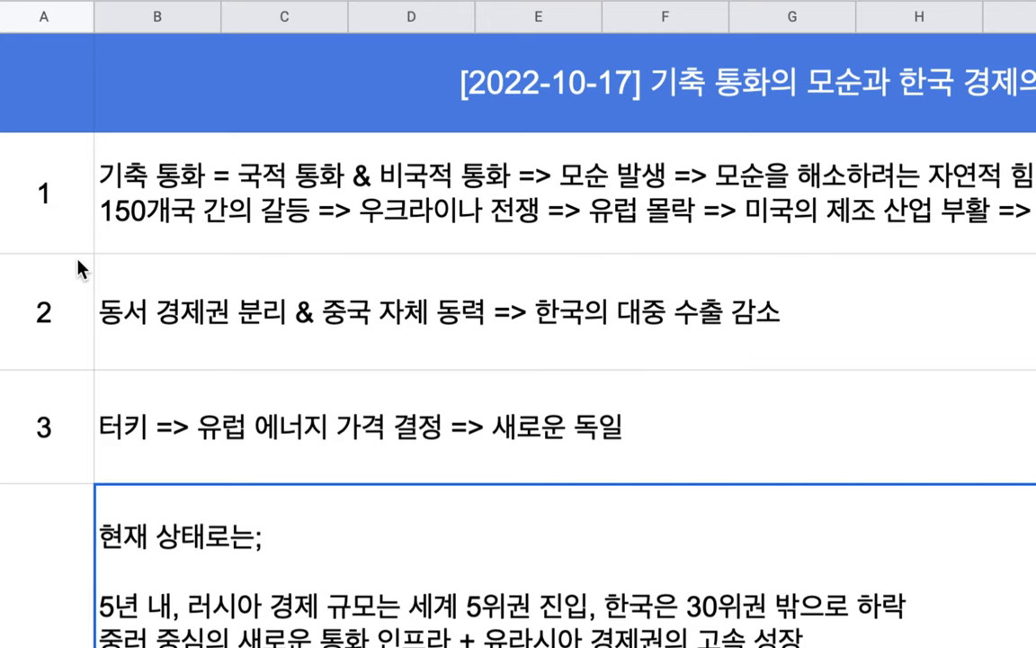
{"action": "left_click", "coordinate": [135, 228]}
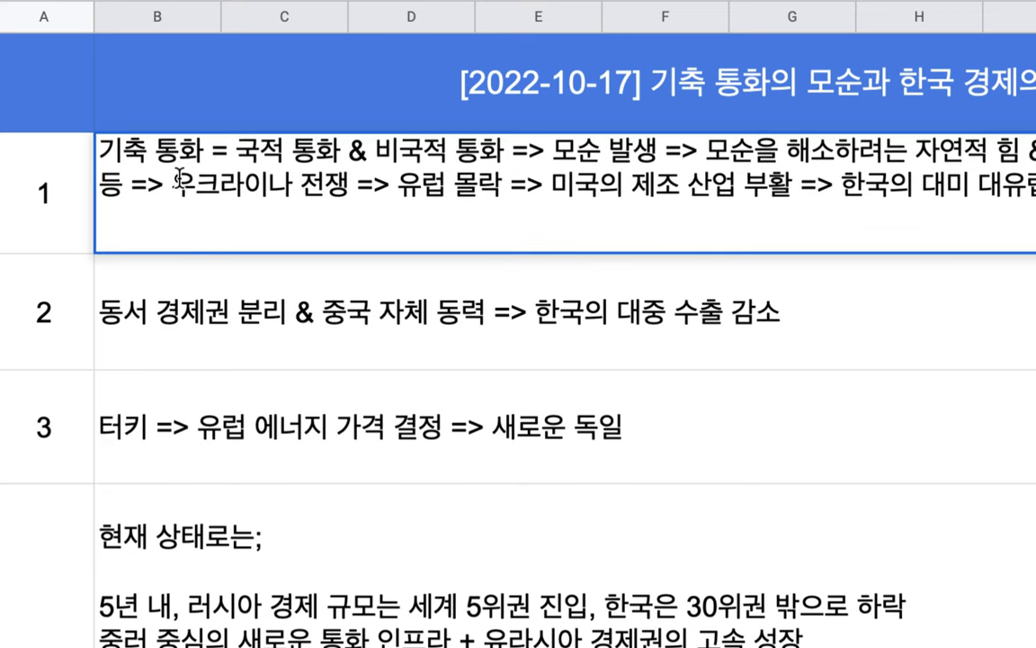
{"action": "left_click_drag", "start_coordinate": [209, 150], "coordinate": [66, 167]}
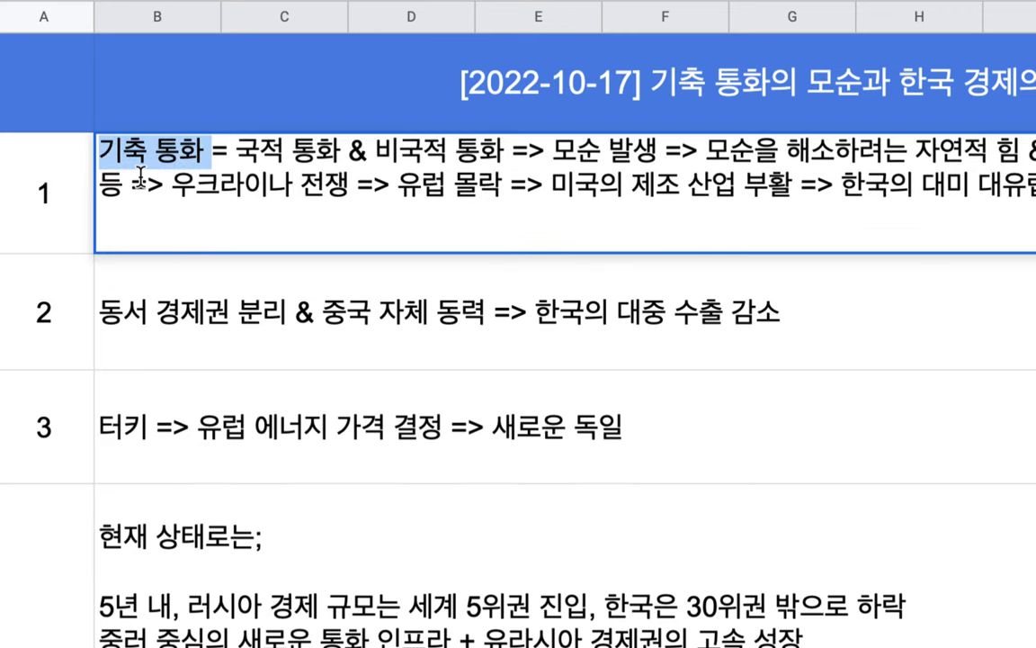
{"action": "left_click", "coordinate": [198, 160]}
{"action": "type", "text": "(국적 통"}
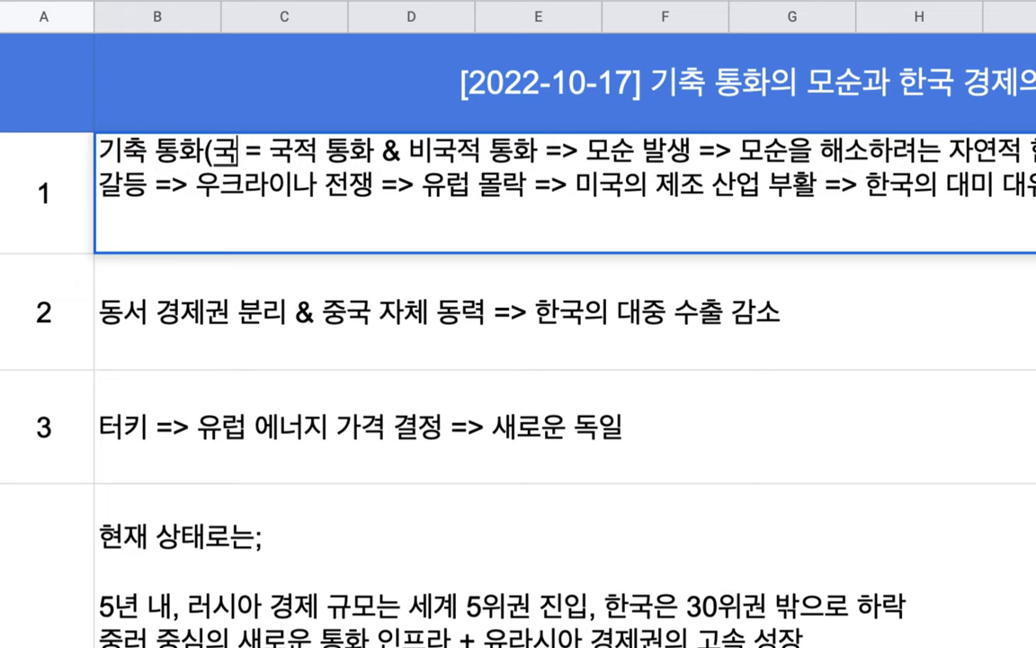
{"action": "type", "text": "화)"}
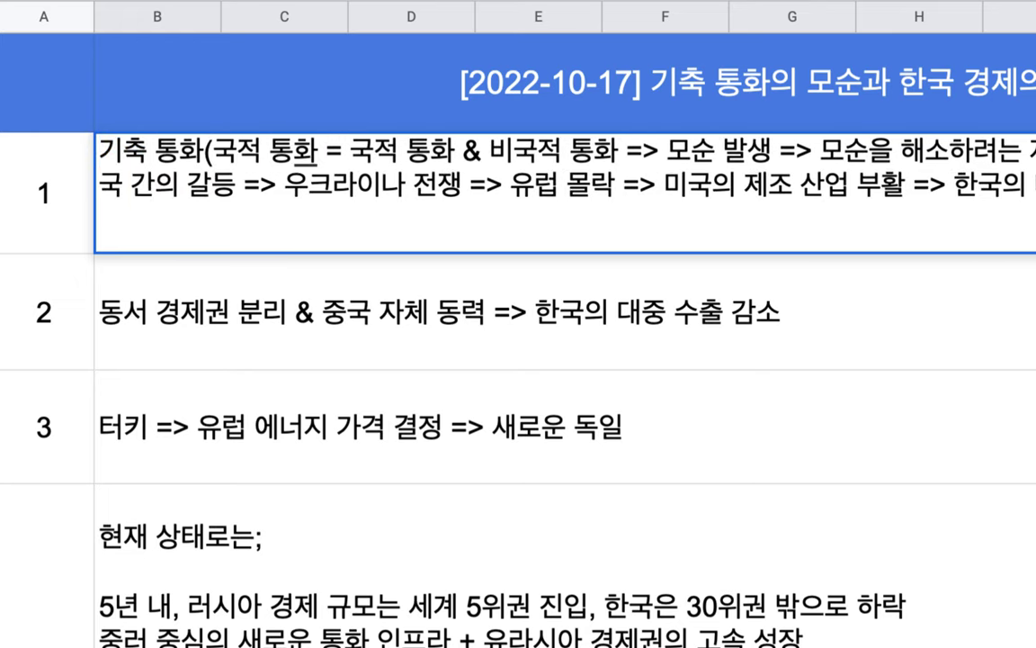
Replace the opening word "기축" in the note for item 1 with "국제 결제"
{"action": "left_click_drag", "start_coordinate": [185, 149], "coordinate": [97, 149]}
{"action": "double_click", "coordinate": [111, 153]}
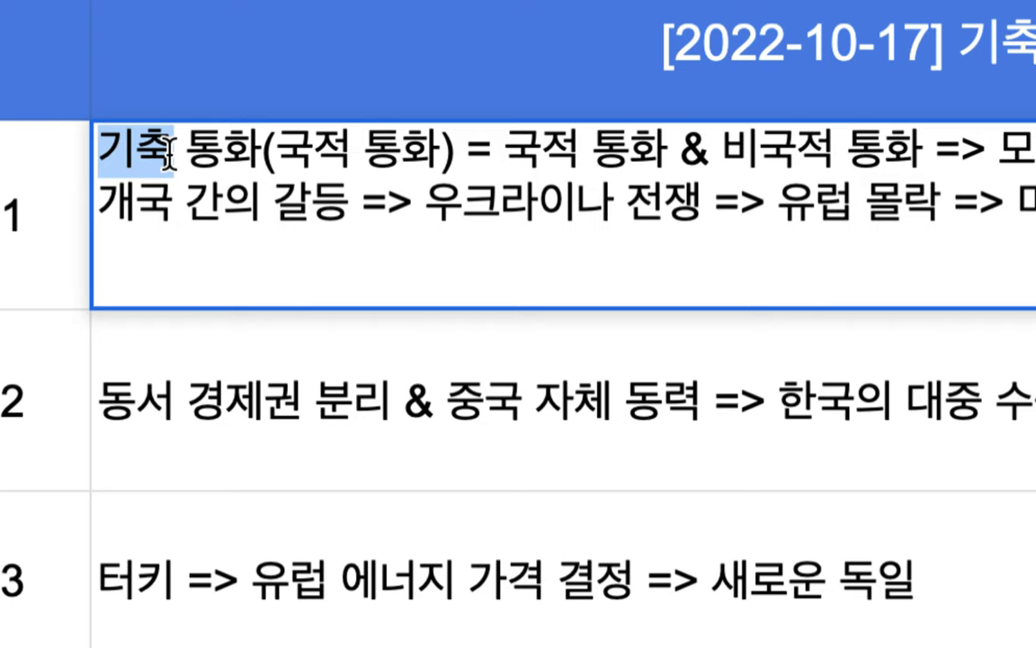
{"action": "left_click_drag", "start_coordinate": [173, 150], "coordinate": [108, 145]}
{"action": "type", "text": "국제 결ㅈ"}
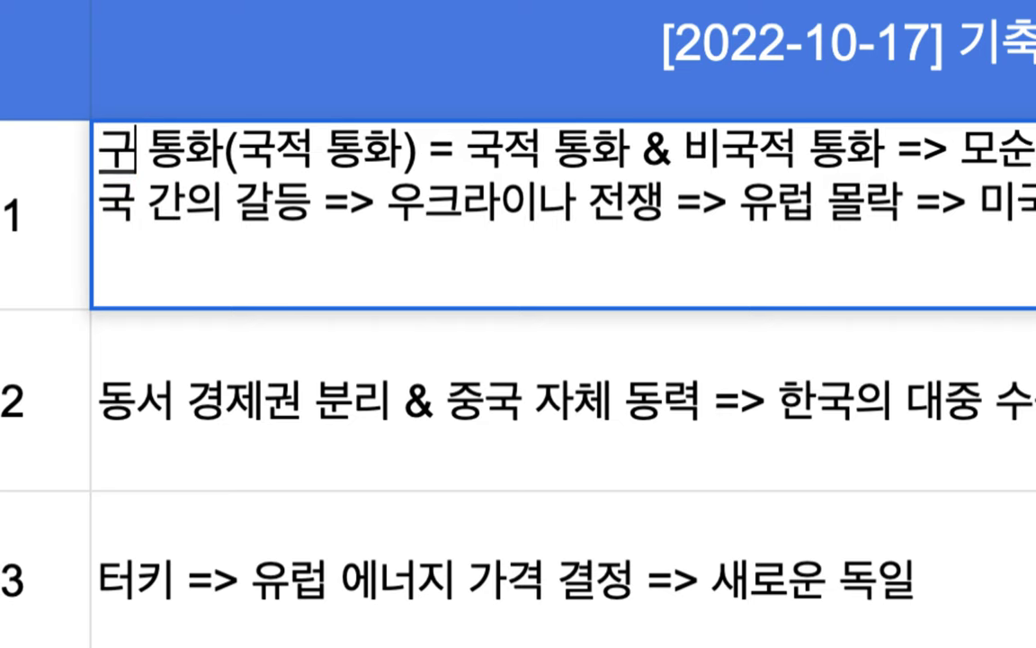
{"action": "type", "text": "ㅔ"}
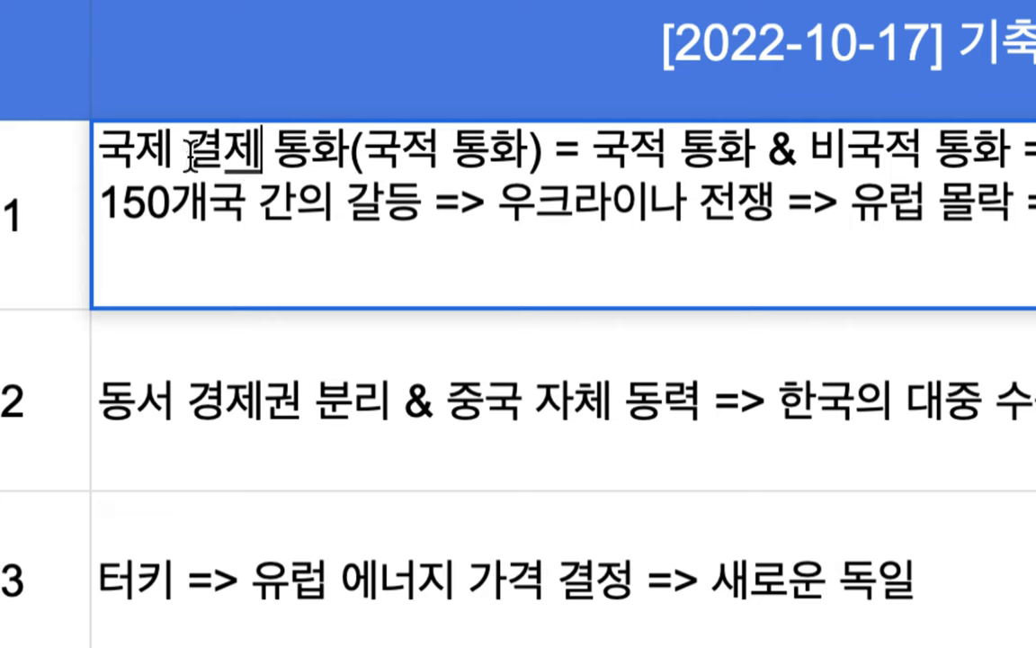
Replace the text inside the first parentheses of item 1 with "달러 유로 엔 파운드", separated by spaces only
{"action": "left_click_drag", "start_coordinate": [362, 155], "coordinate": [506, 165]}
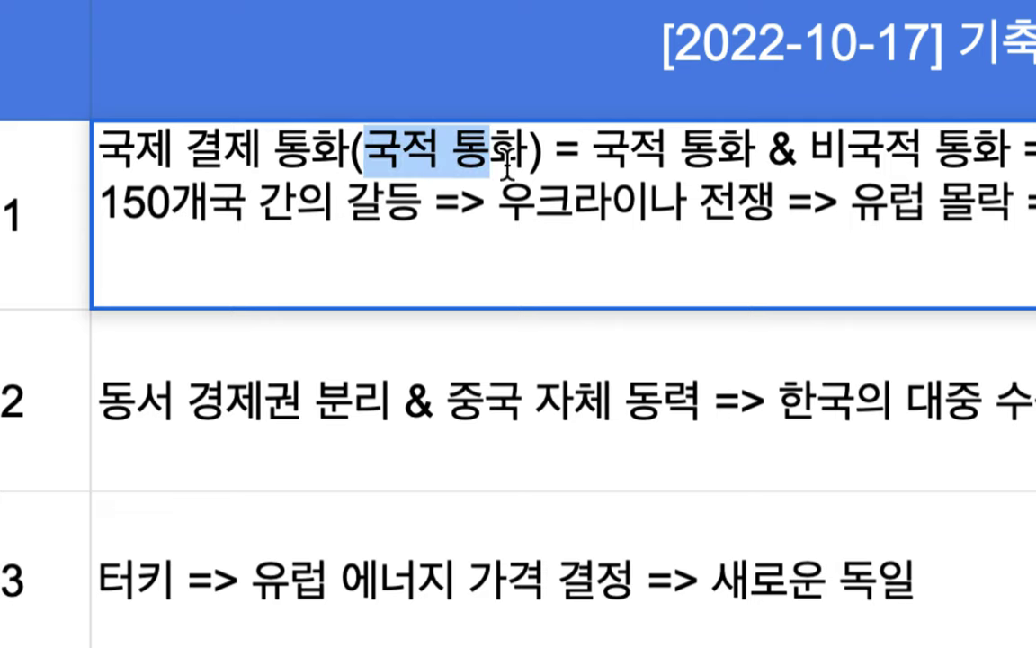
{"action": "key", "text": "BackSpace"}
{"action": "key", "text": "Delete"}
{"action": "type", "text": "대ㄹ러, 유로. 이"}
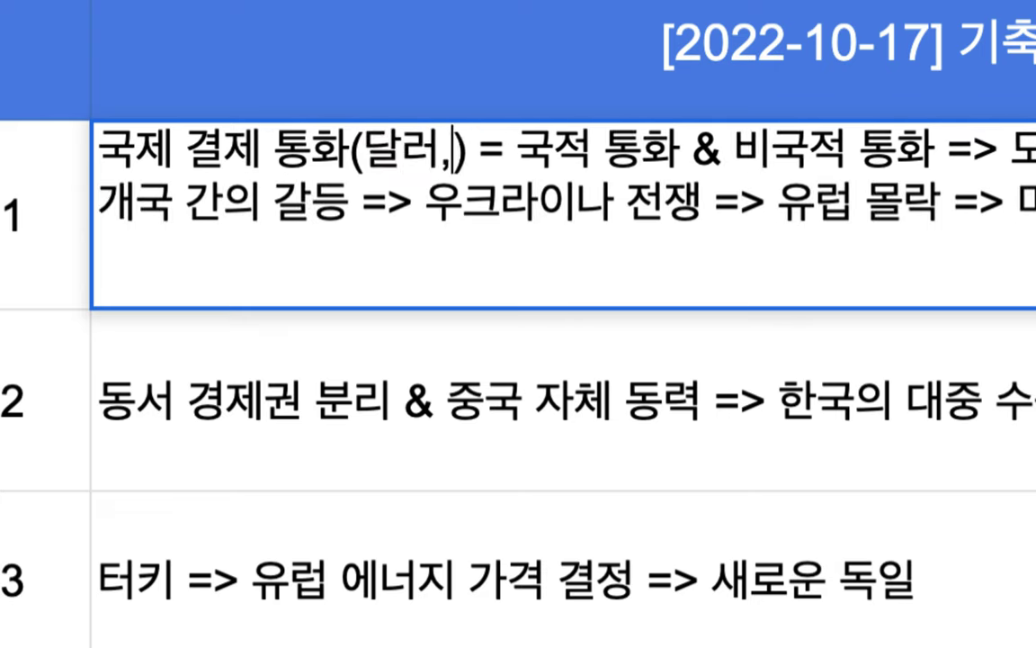
{"action": "key", "text": "BackSpace"}
{"action": "type", "text": "엔 파운"}
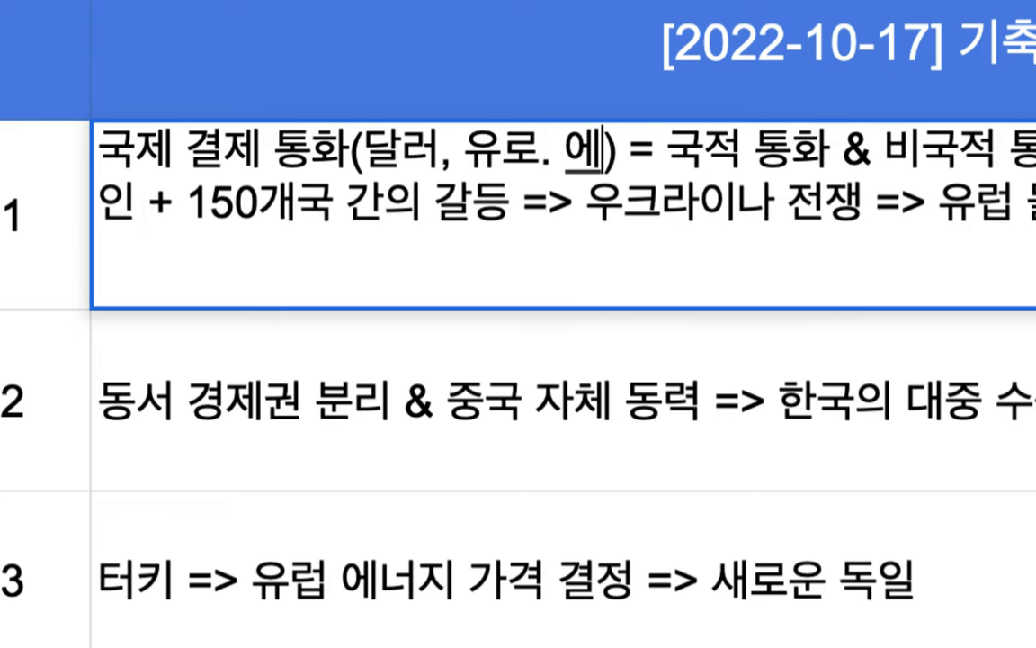
{"action": "type", "text": "드"}
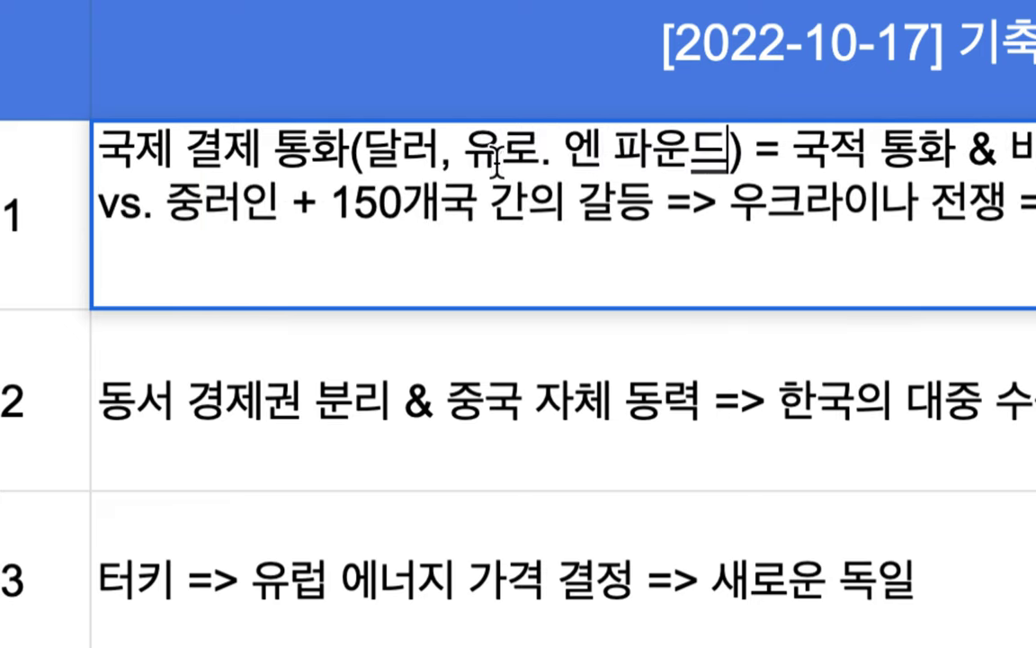
{"action": "left_click", "coordinate": [550, 151]}
{"action": "key", "text": "BackSpace"}
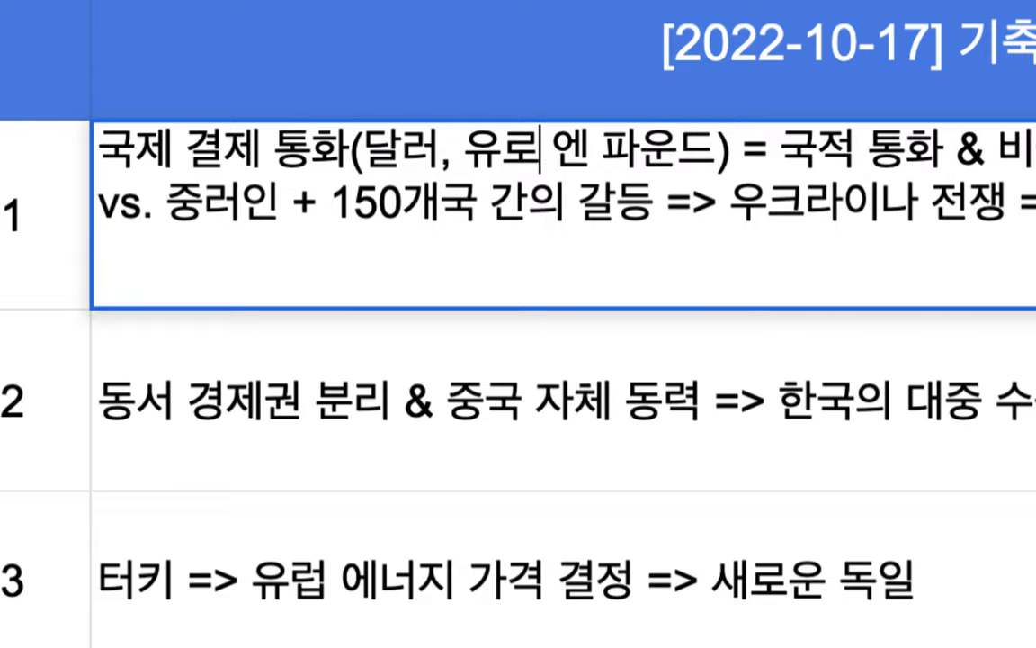
{"action": "left_click", "coordinate": [455, 152]}
{"action": "key", "text": "BackSpace"}
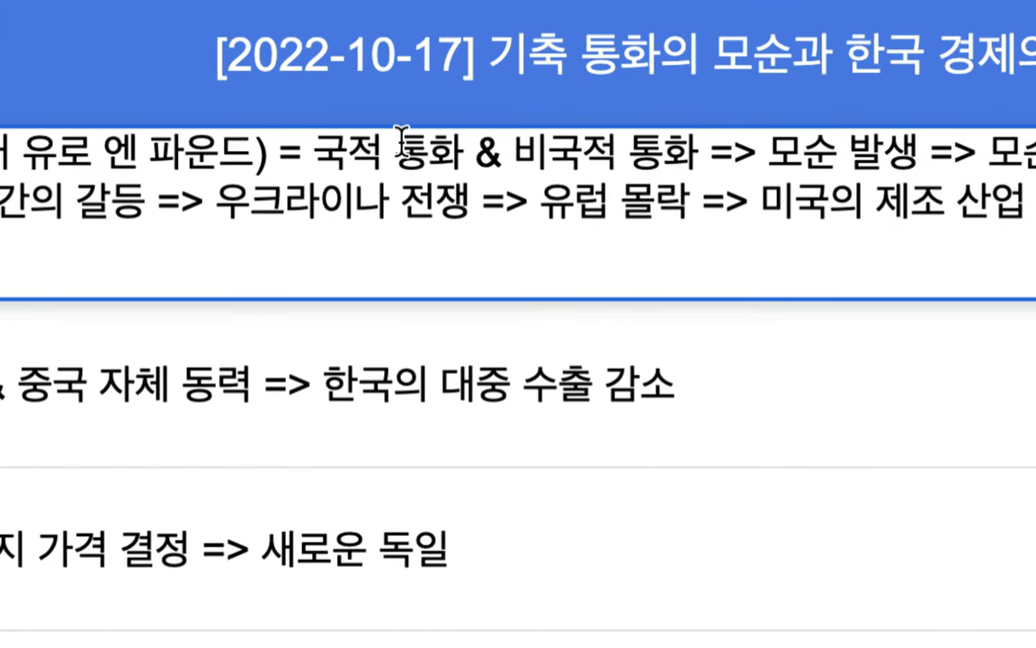
{"action": "left_click_drag", "start_coordinate": [325, 153], "coordinate": [480, 153]}
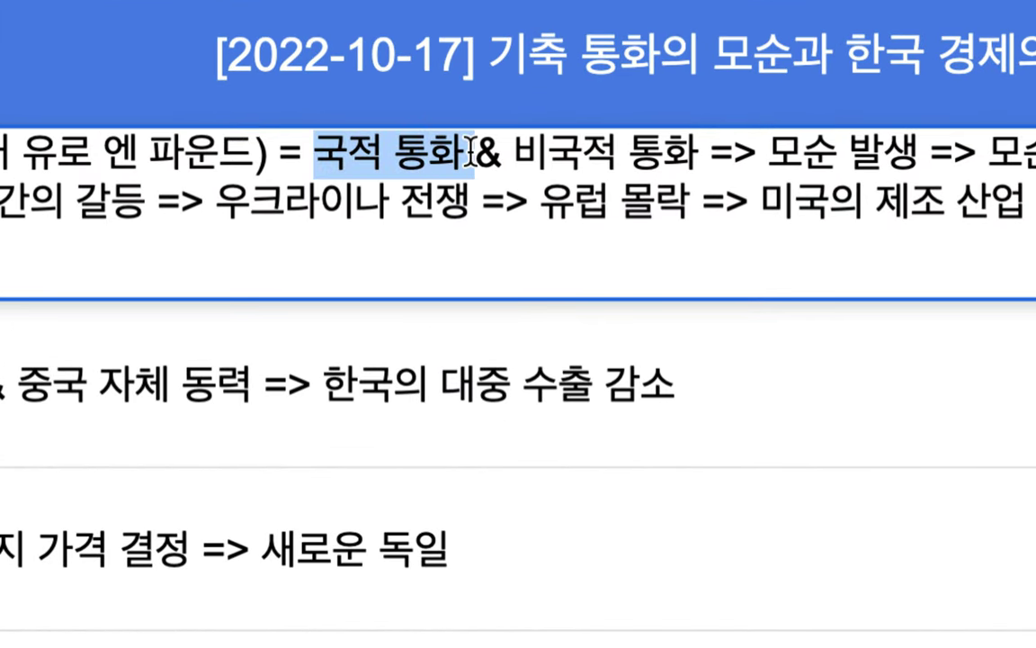
{"action": "double_click", "coordinate": [202, 154]}
{"action": "double_click", "coordinate": [116, 154]}
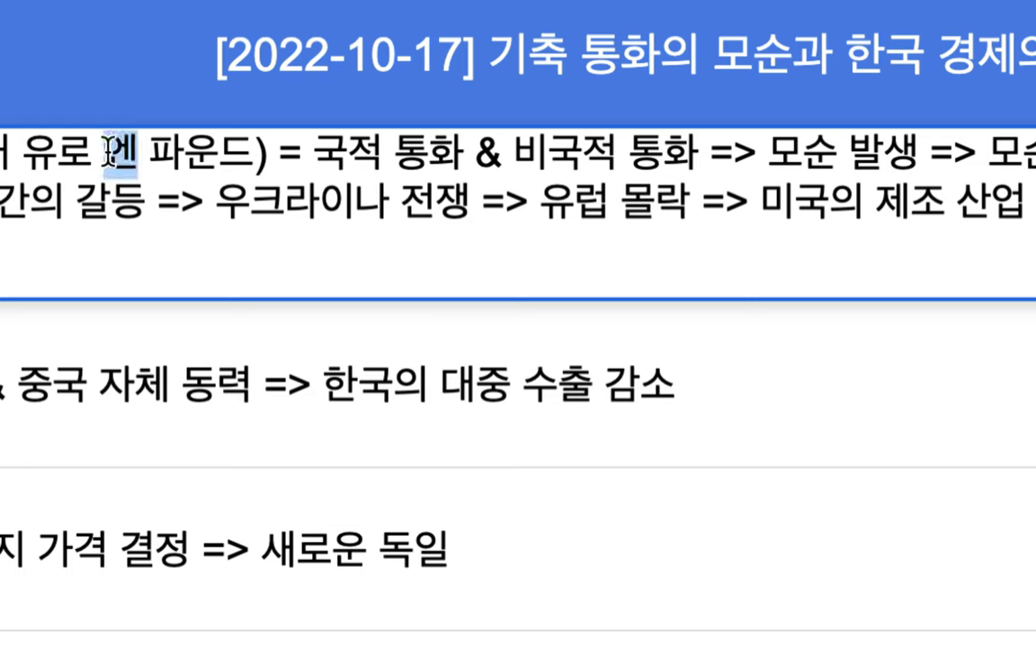
{"action": "double_click", "coordinate": [68, 152]}
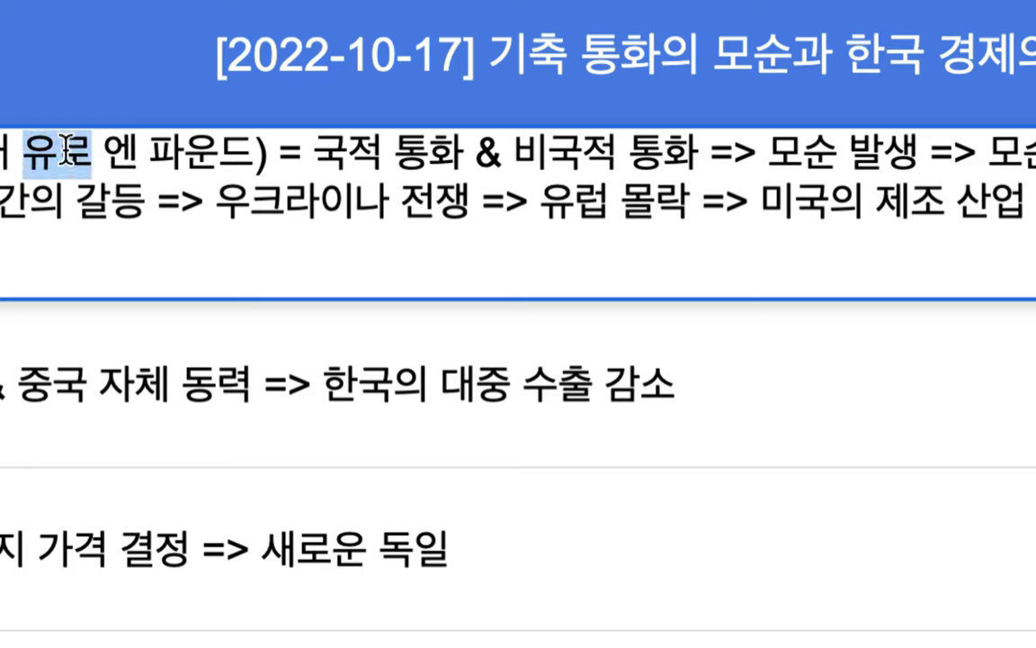
{"action": "left_click_drag", "start_coordinate": [306, 155], "coordinate": [429, 160]}
{"action": "left_click_drag", "start_coordinate": [514, 155], "coordinate": [694, 153]}
Insert "(국제)" directly after "비국적" in the note for item 1
{"action": "left_click", "coordinate": [603, 155]}
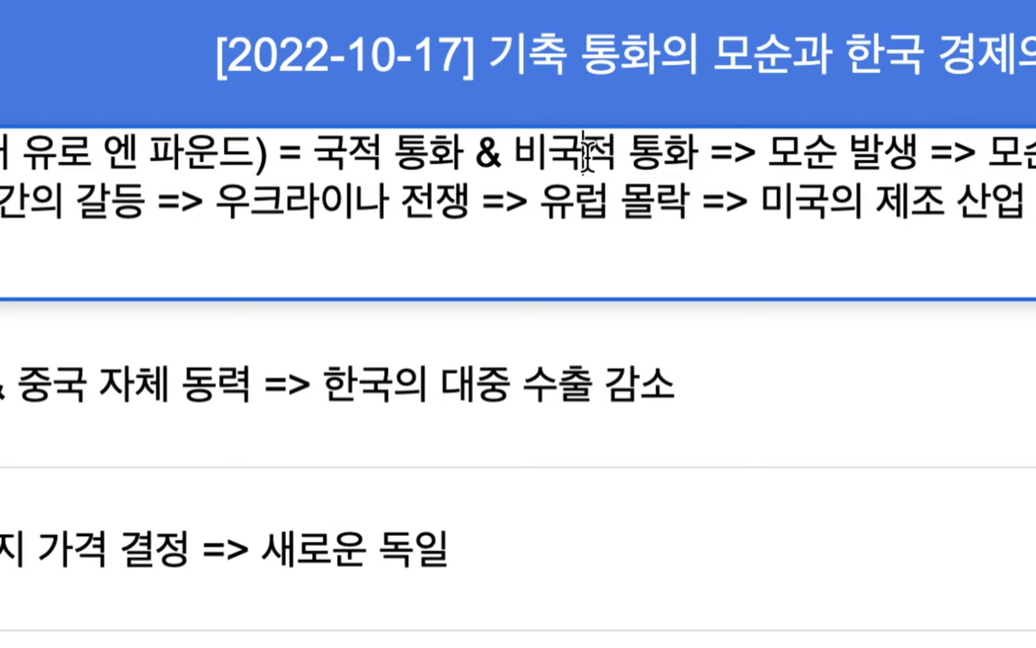
{"action": "type", "text": "(국제"}
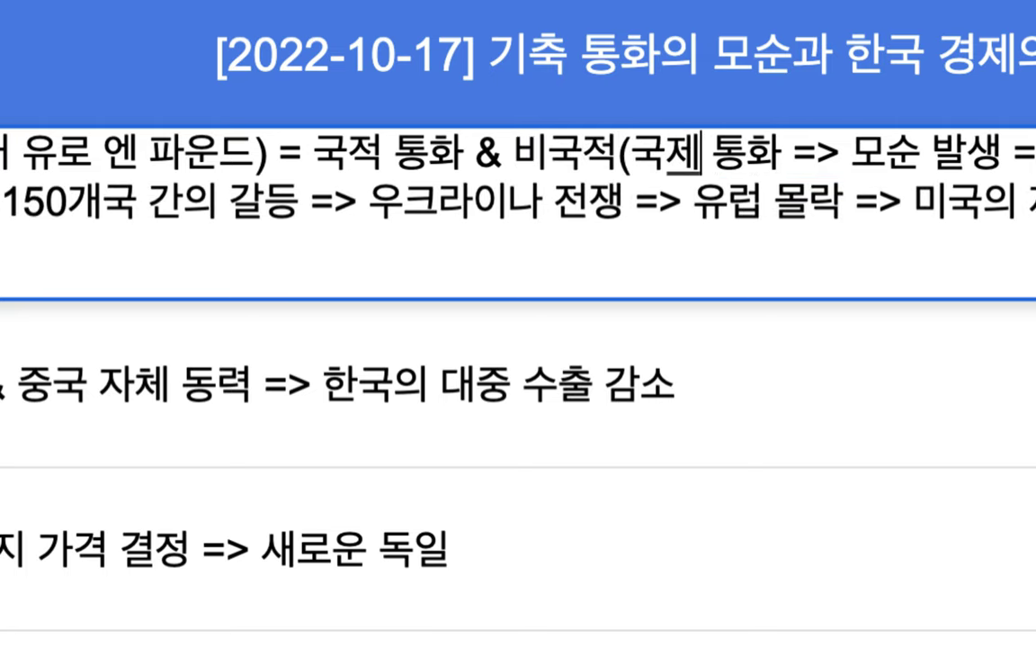
{"action": "type", "text": ")"}
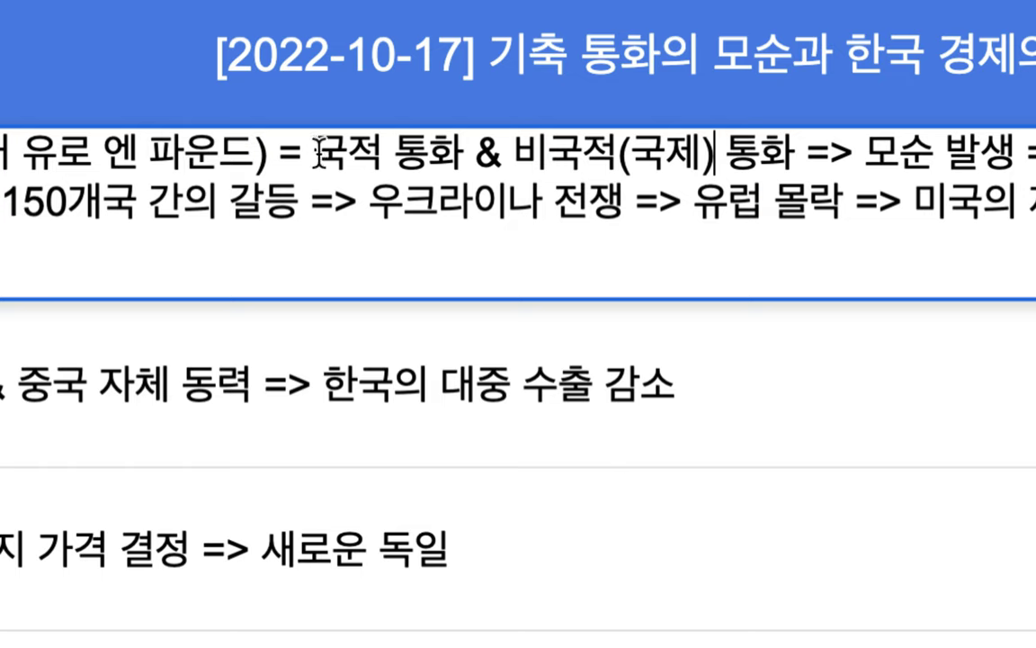
{"action": "left_click_drag", "start_coordinate": [313, 149], "coordinate": [450, 153]}
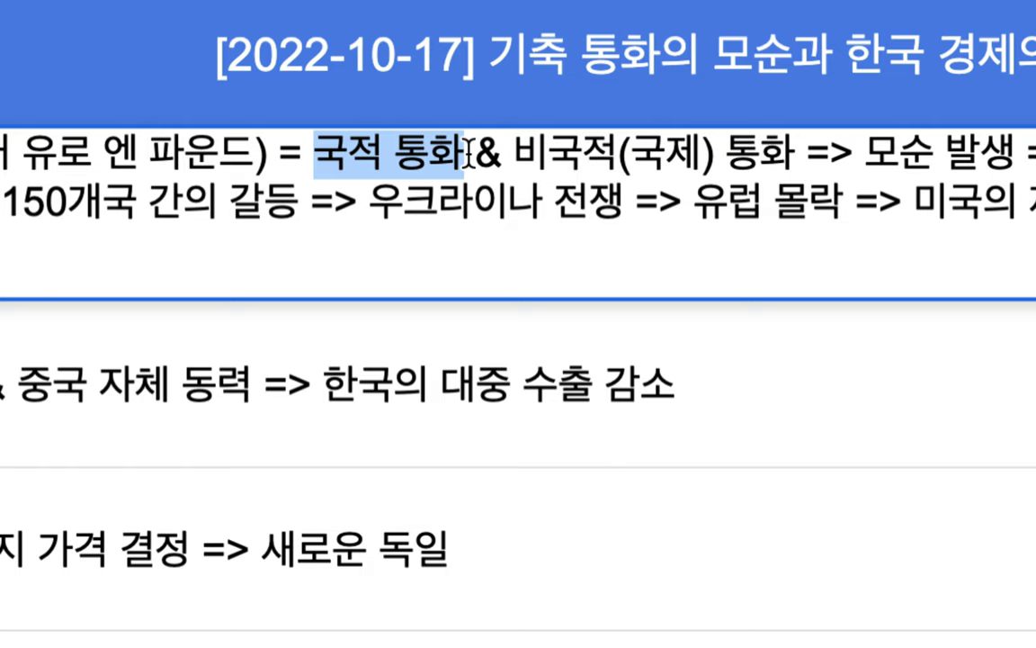
{"action": "double_click", "coordinate": [216, 162]}
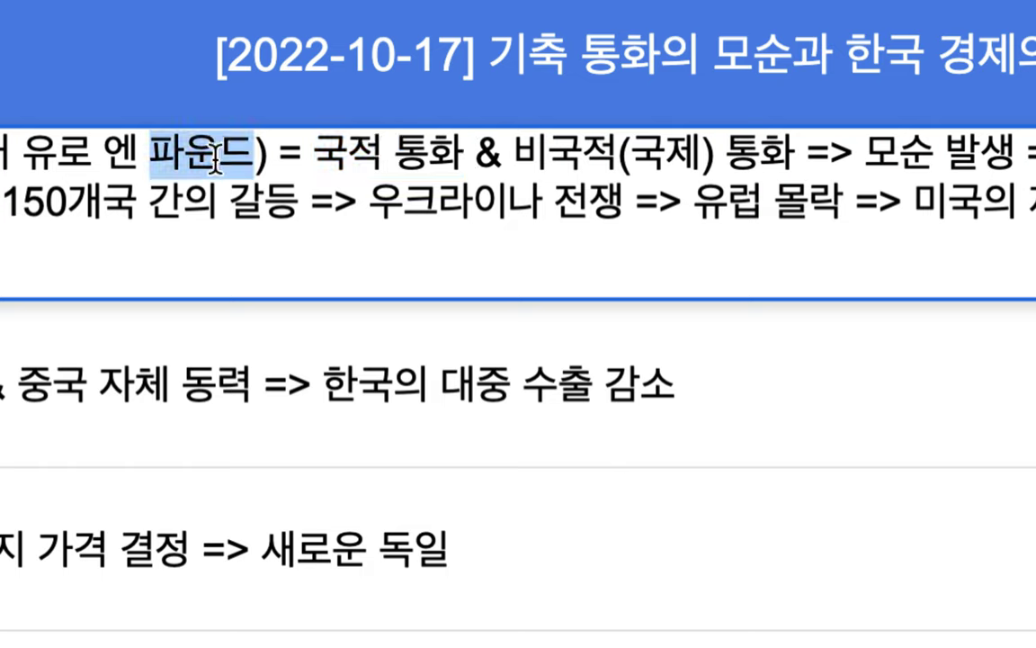
{"action": "left_click_drag", "start_coordinate": [512, 157], "coordinate": [787, 155]}
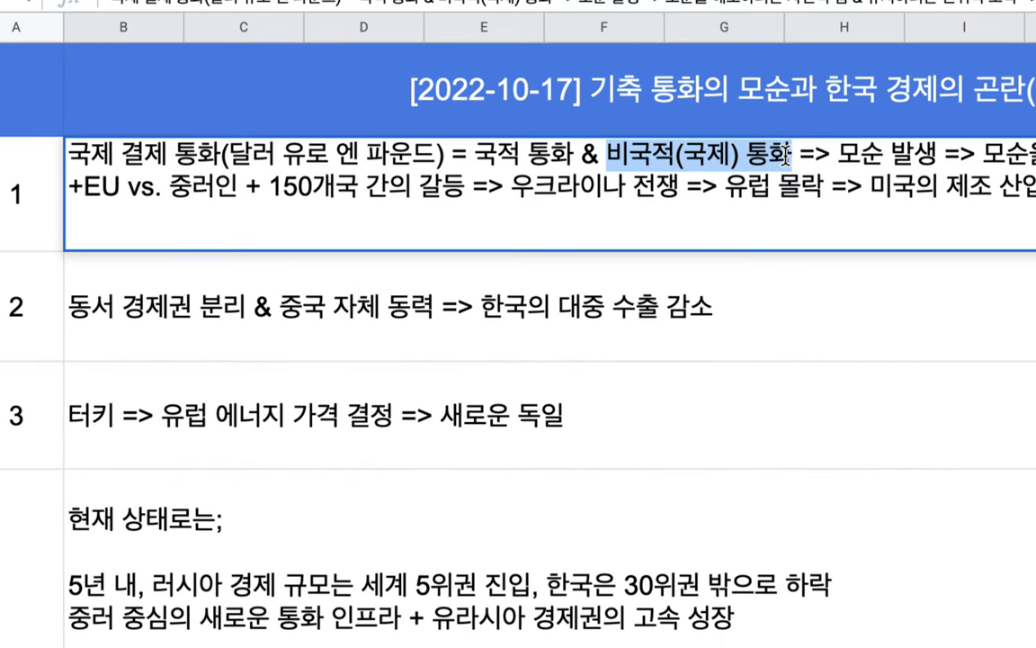
{"action": "left_click_drag", "start_coordinate": [476, 155], "coordinate": [936, 155]}
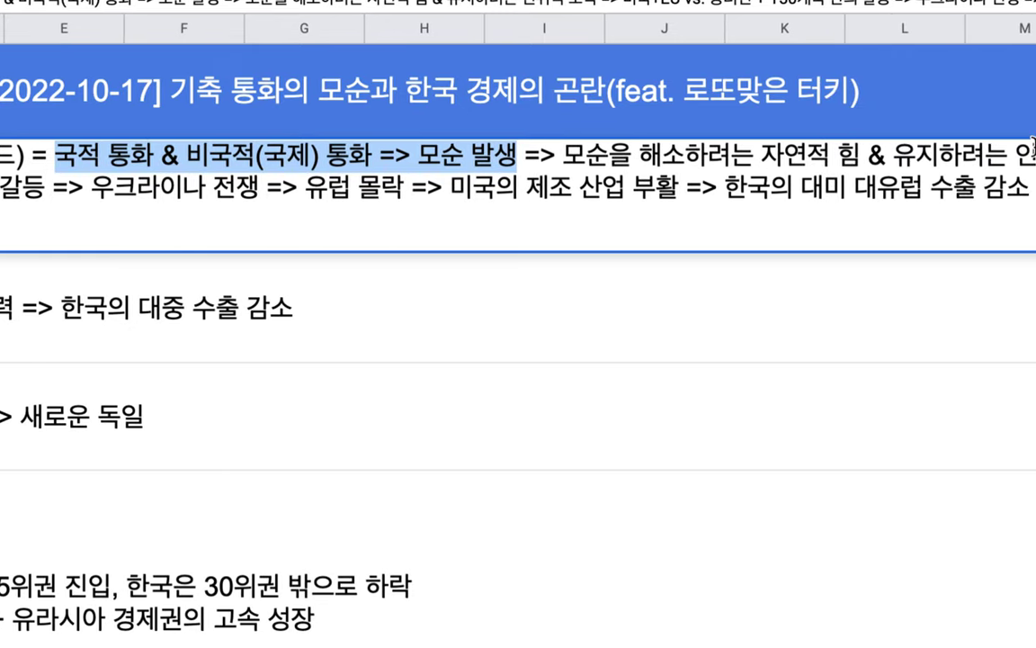
{"action": "left_click_drag", "start_coordinate": [415, 154], "coordinate": [712, 162]}
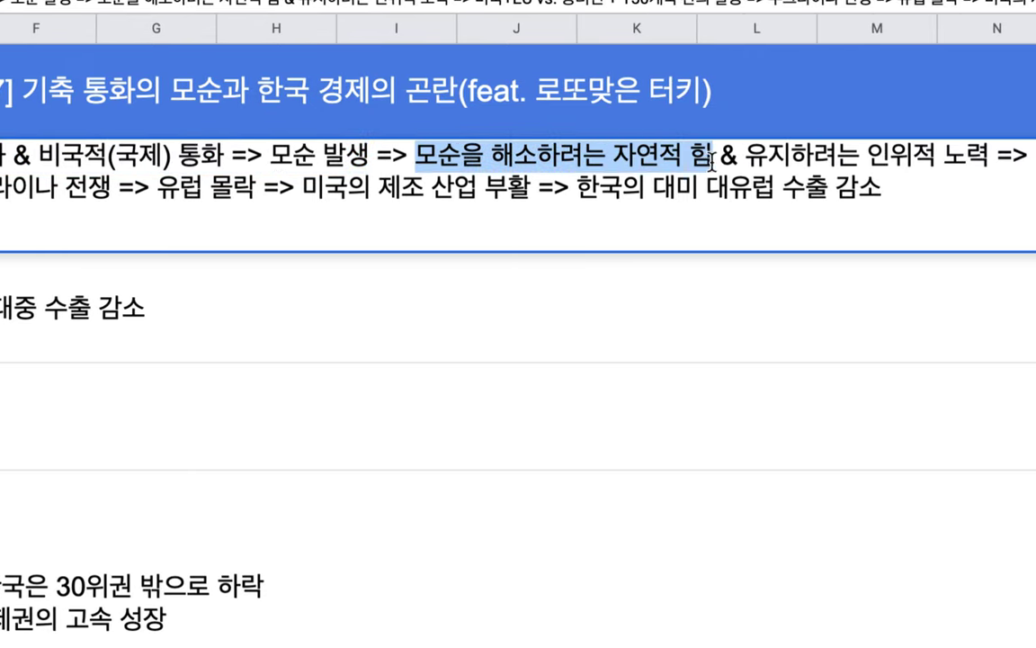
Insert "=> 특정 국가에게 불로 소득" after "모순 발생" in the note for item 1
{"action": "left_click", "coordinate": [365, 159]}
{"action": "type", "text": "=> 트"}
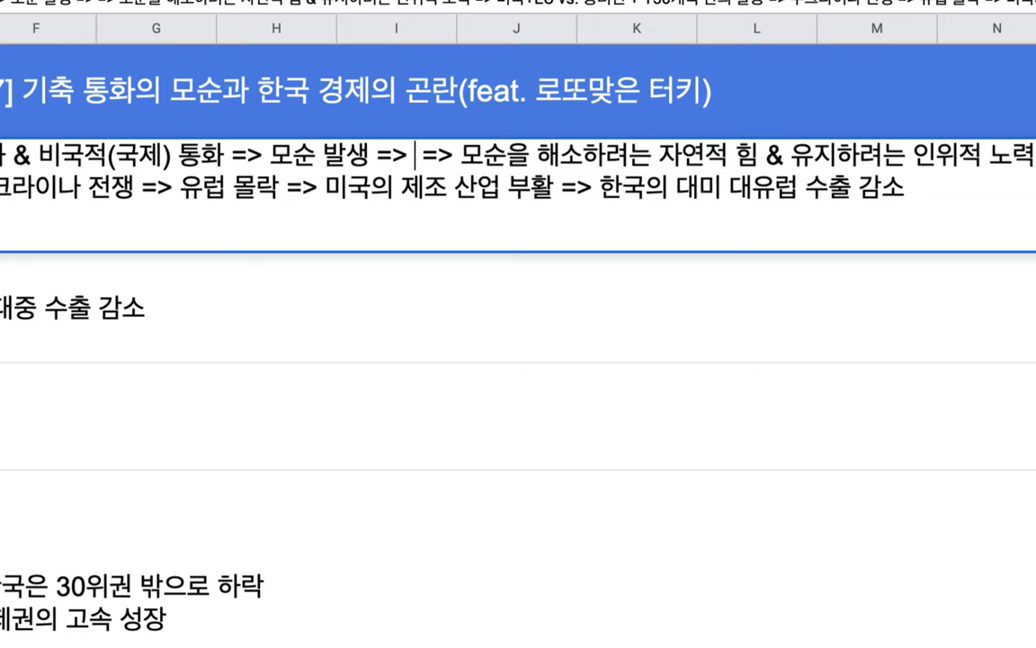
{"action": "type", "text": "ㄱ정 국갛"}
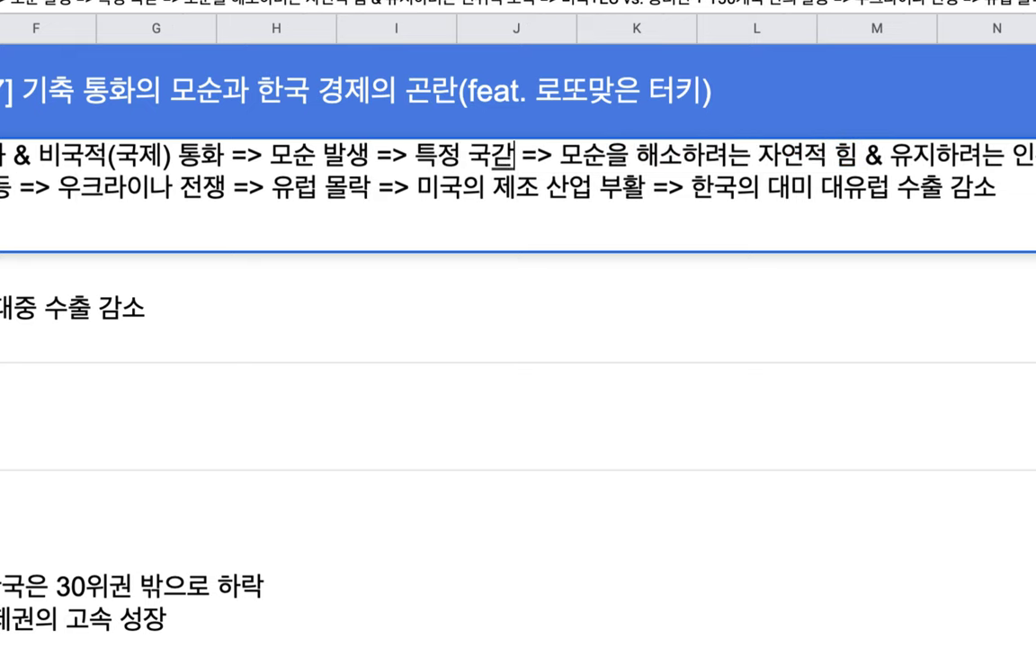
{"action": "type", "text": "에게 불로 소"}
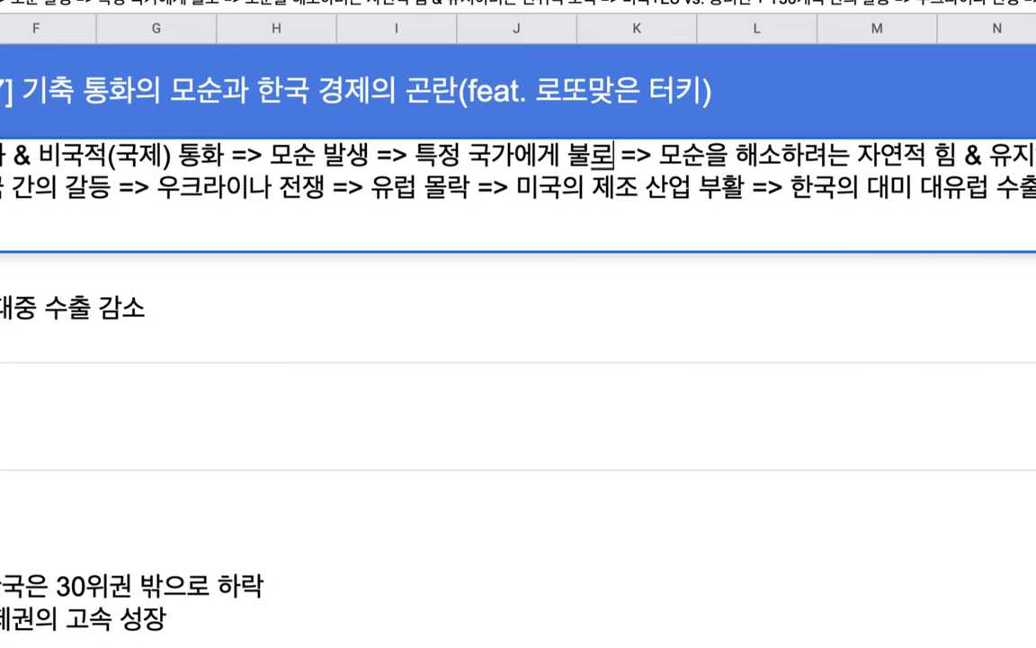
{"action": "type", "text": "득"}
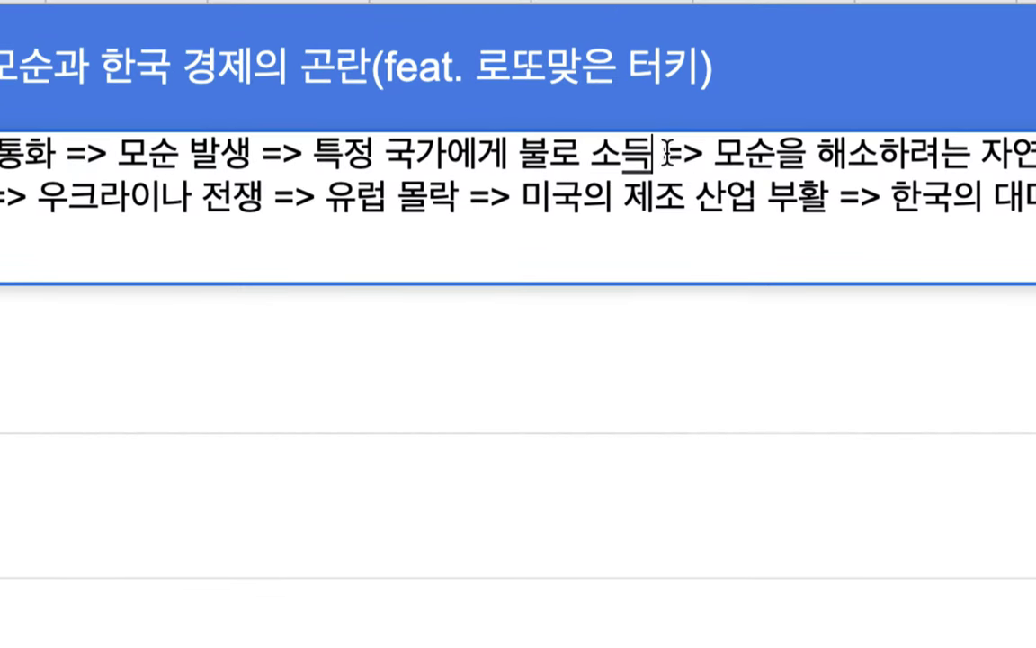
Go through the note for item 1 from "불로 소득" to the "미국+EU vs. 중러인 + 150개국 간의 갈등" passage, highlighting each phrase
{"action": "left_click_drag", "start_coordinate": [520, 155], "coordinate": [661, 158]}
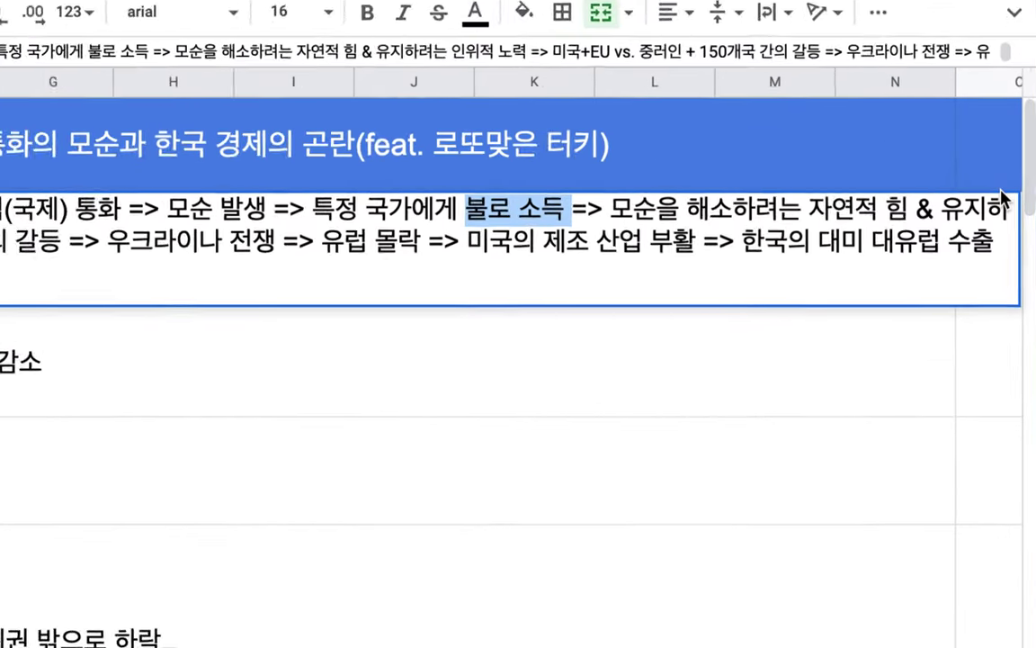
{"action": "left_click_drag", "start_coordinate": [947, 200], "coordinate": [852, 199]}
{"action": "left_click_drag", "start_coordinate": [670, 208], "coordinate": [548, 208]}
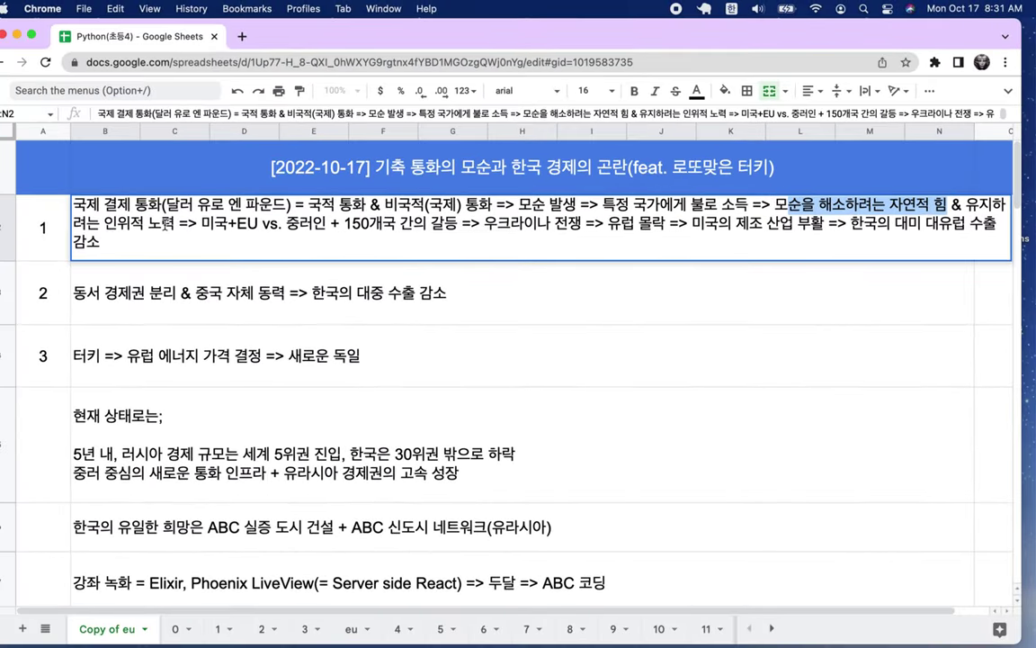
{"action": "right_click", "coordinate": [167, 226]}
{"action": "key", "text": "Escape"}
{"action": "left_click_drag", "start_coordinate": [104, 225], "coordinate": [174, 224]}
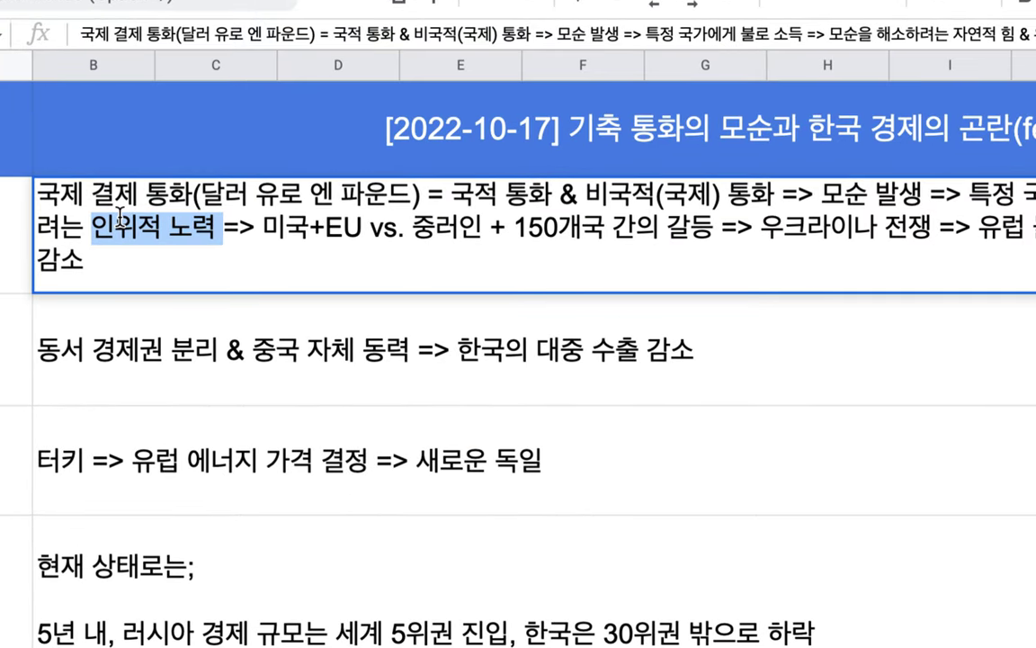
{"action": "left_click_drag", "start_coordinate": [263, 228], "coordinate": [361, 227]}
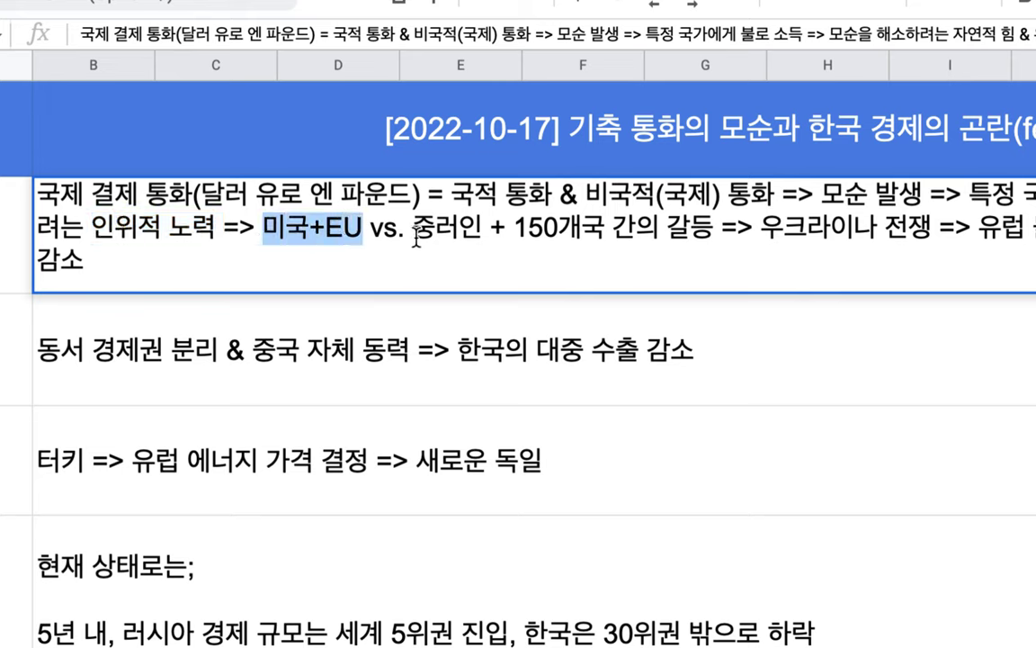
{"action": "left_click", "coordinate": [416, 234]}
{"action": "left_click_drag", "start_coordinate": [416, 234], "coordinate": [718, 228]}
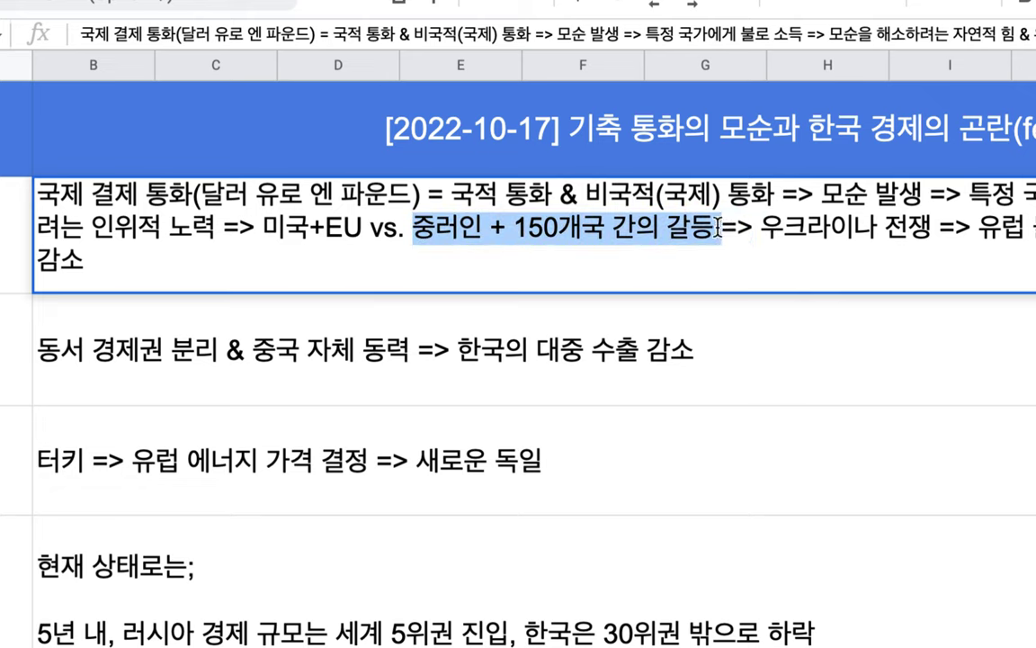
{"action": "left_click_drag", "start_coordinate": [263, 229], "coordinate": [710, 234]}
Insert "=> 리비아, 시리아, 이라크, 카자흐스탄 가스 데모," after "150개국 간의 갈등" in the note for item 1
{"action": "left_click", "coordinate": [710, 232]}
{"action": "type", "text": "=> 리비아, "}
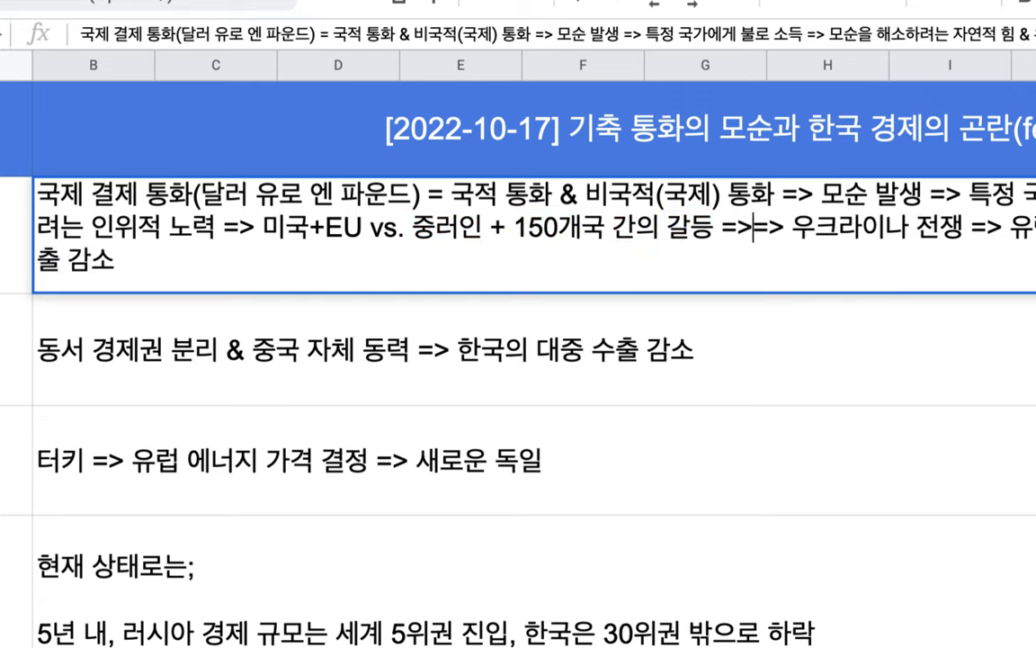
{"action": "type", "text": "시리아,"}
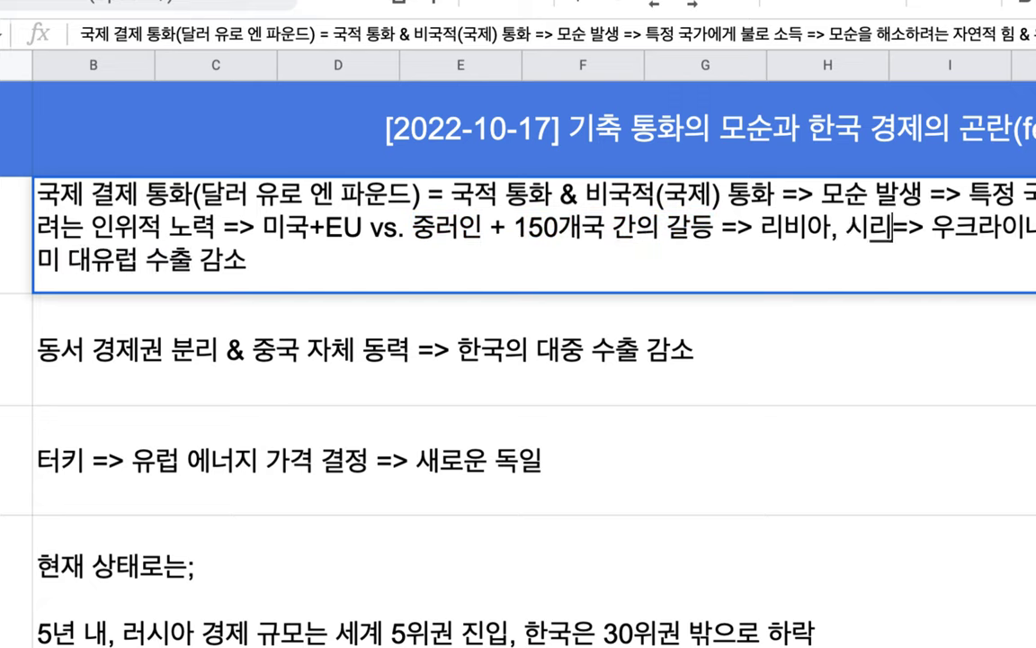
{"action": "type", "text": "라크, ..."}
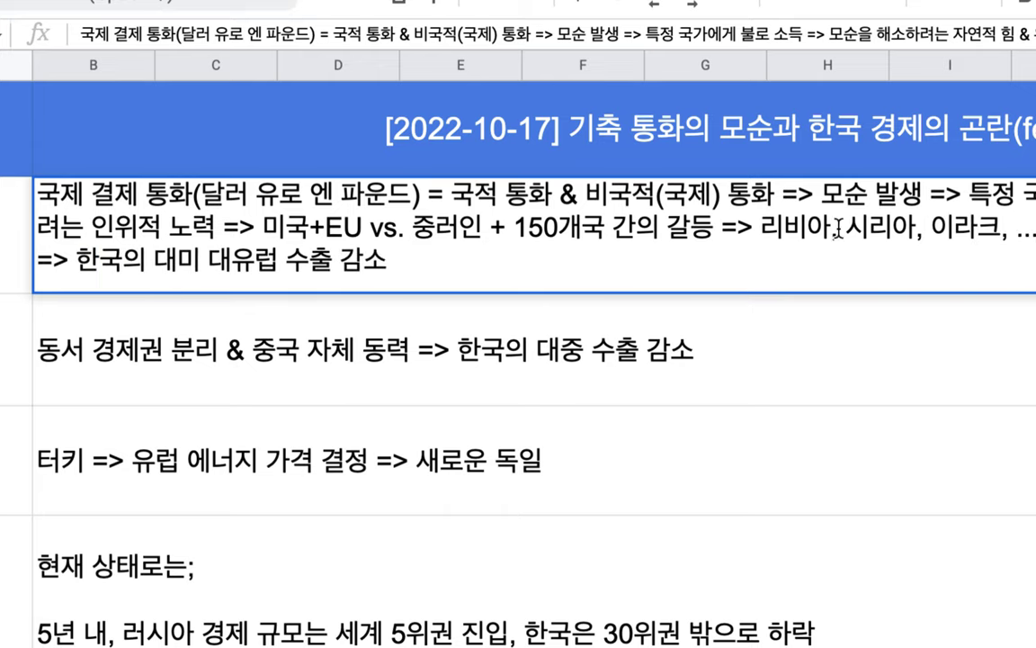
{"action": "key", "text": "BackSpace"}
{"action": "key", "text": "BackSpace"}
{"action": "type", "text": "카자흐"}
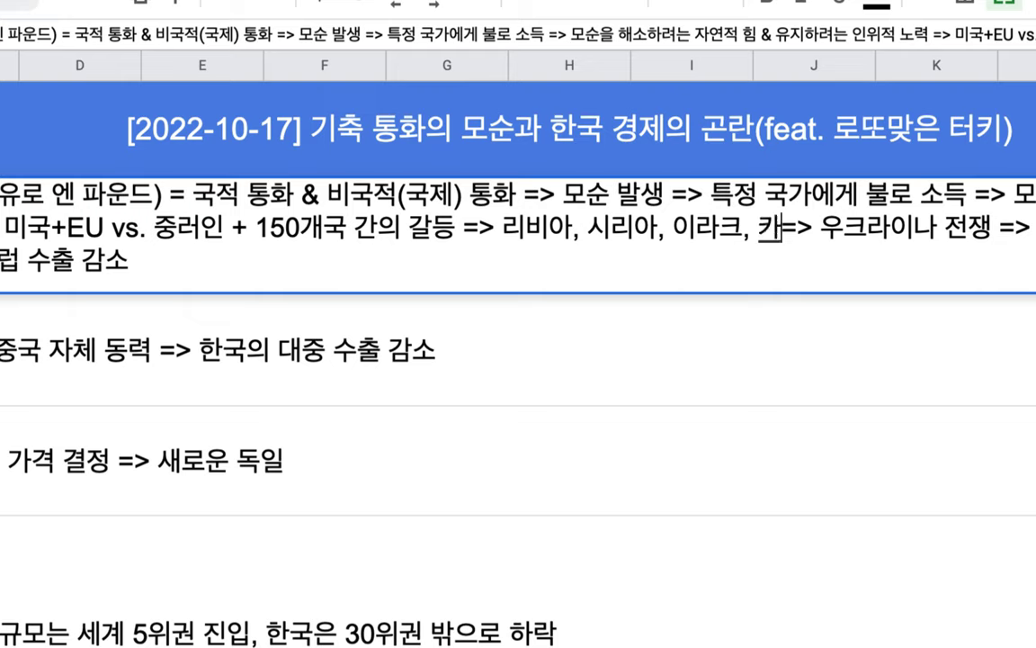
{"action": "type", "text": "스탄 가스 데"}
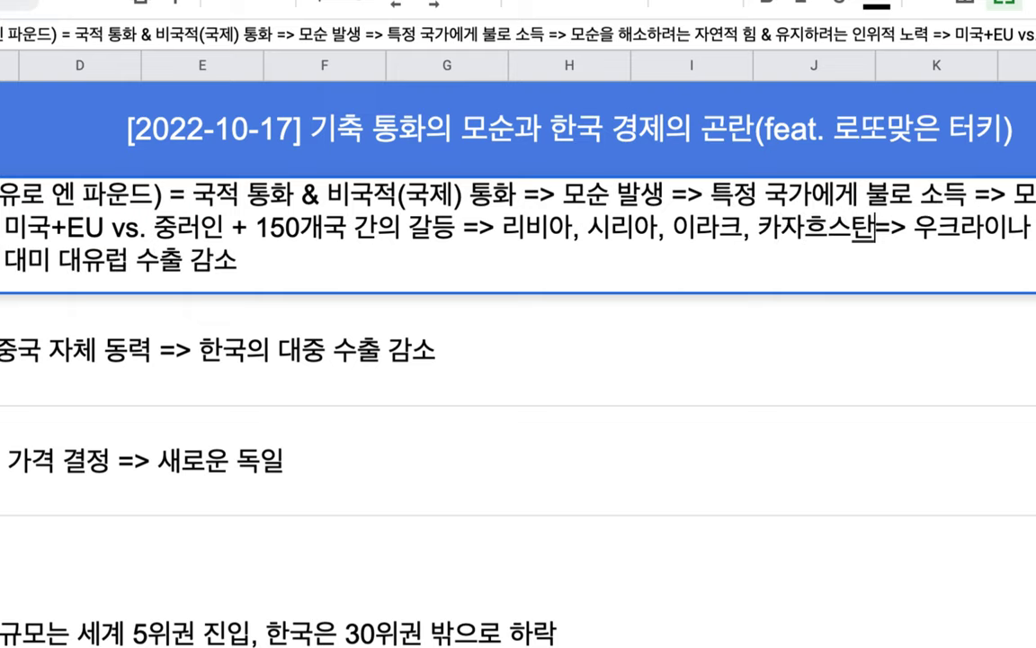
{"action": "type", "text": "모, "}
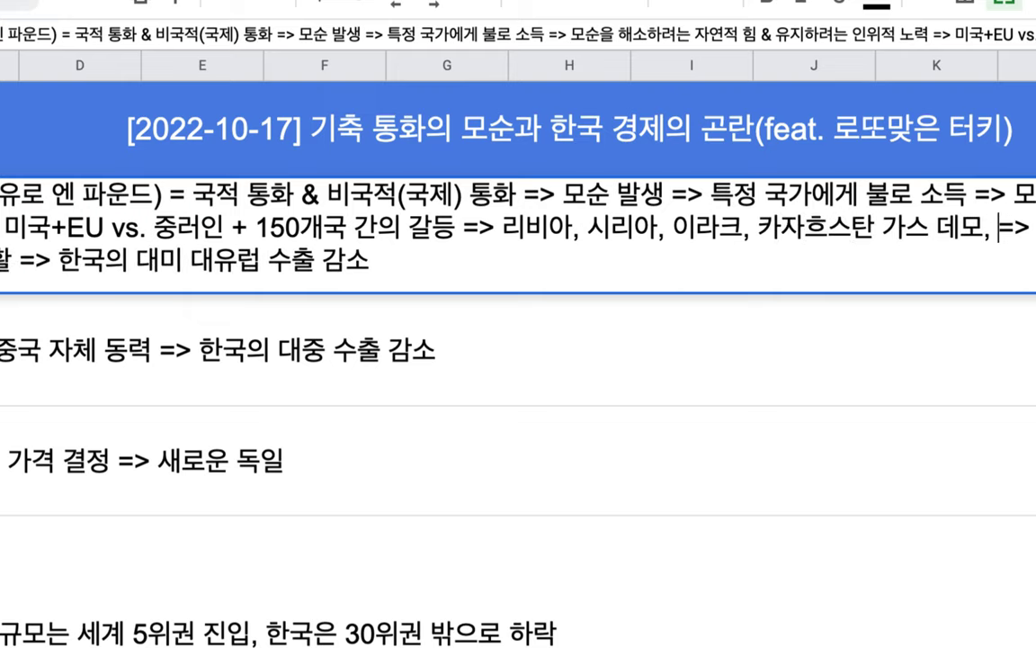
Extend the conflict list after "카자흐스탄 가스 데모," with "홍콩의 우산 혁명, 신장 인권, 조지아 전쟁 ..."
{"action": "type", "text": "홍콩의"}
{"action": "type", "text": " 우산 혁ㅁ"}
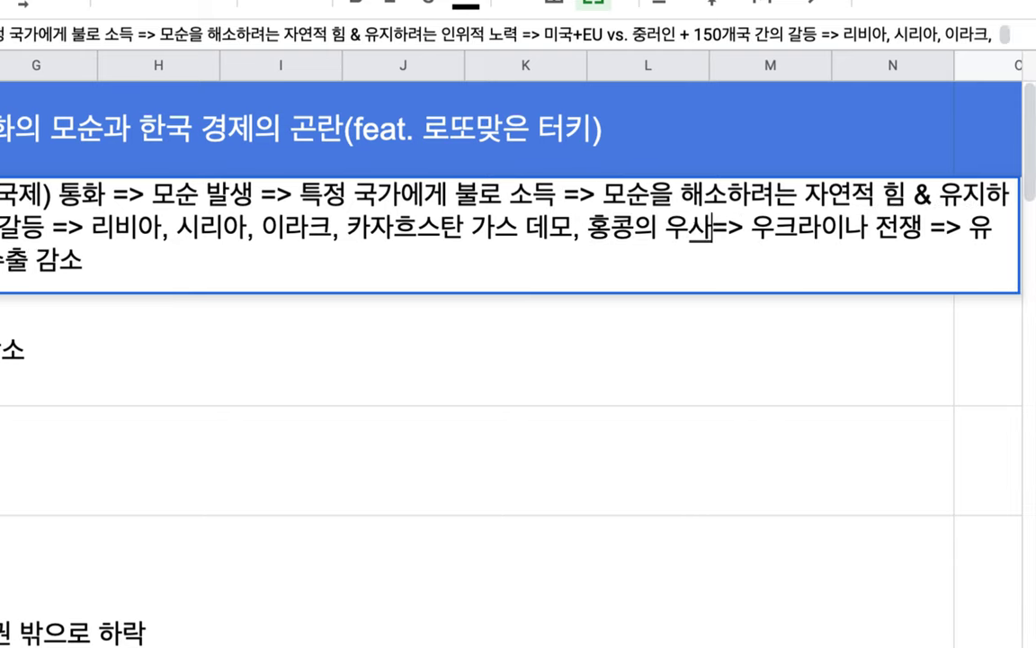
{"action": "type", "text": "명, 신장 인구"}
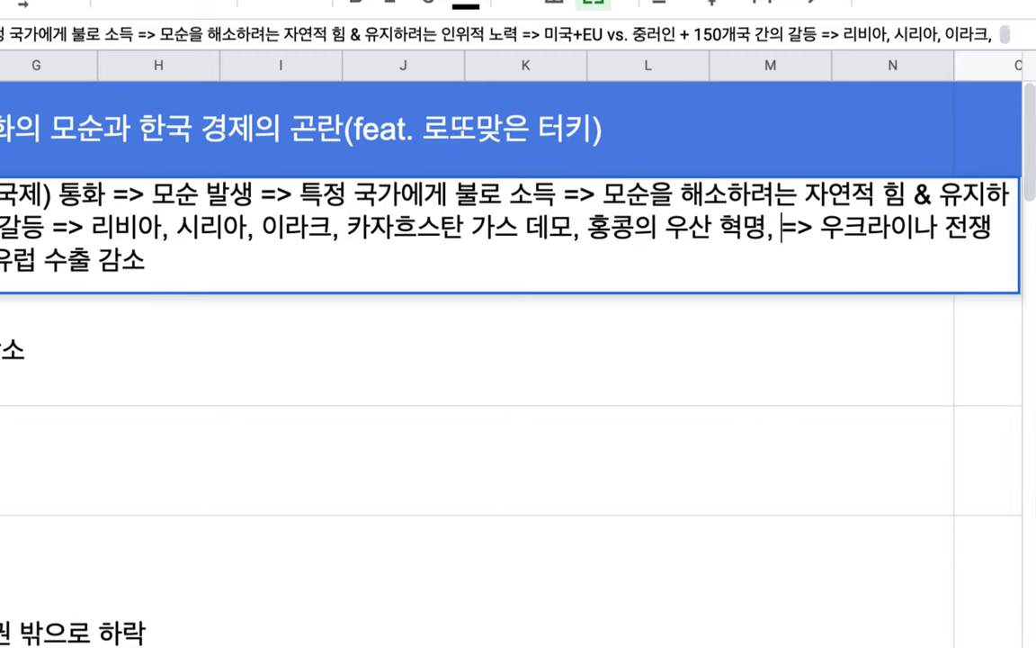
{"action": "type", "text": "권, "}
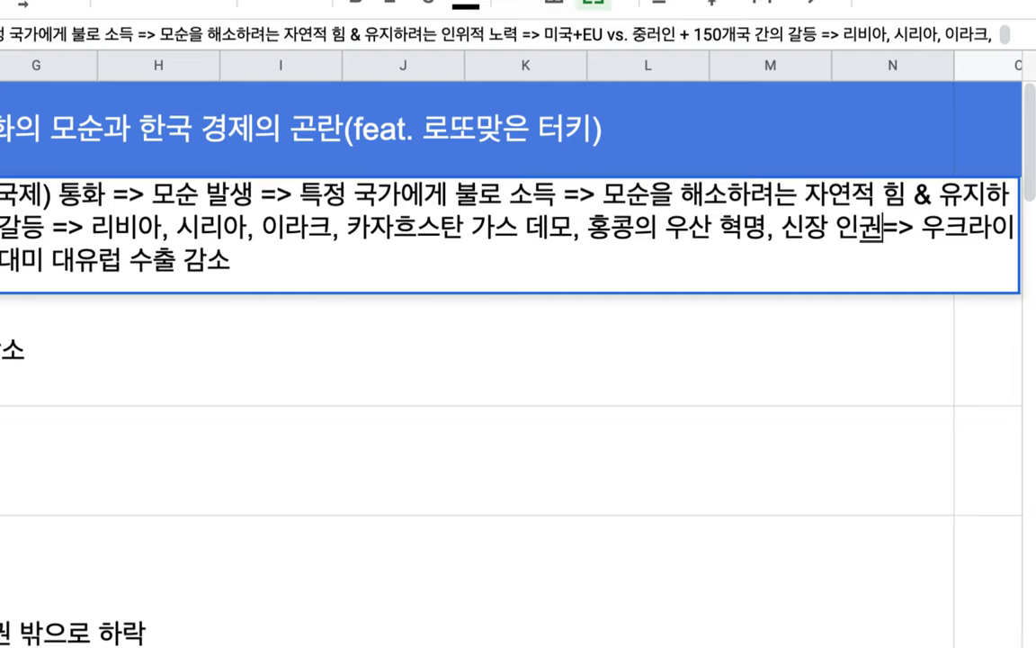
{"action": "type", "text": "조지아 전 부활"}
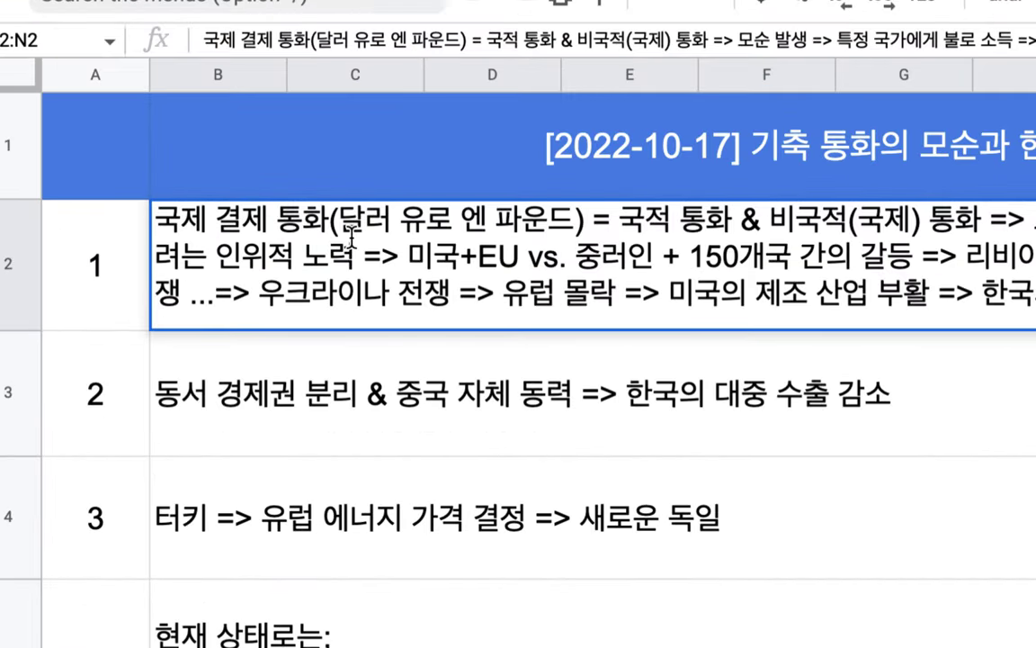
Replace the opening words "국제 결제" in the note for item 1 with "기축", keeping a space before "통화"
{"action": "left_click_drag", "start_coordinate": [278, 219], "coordinate": [166, 219]}
{"action": "type", "text": "기축"}
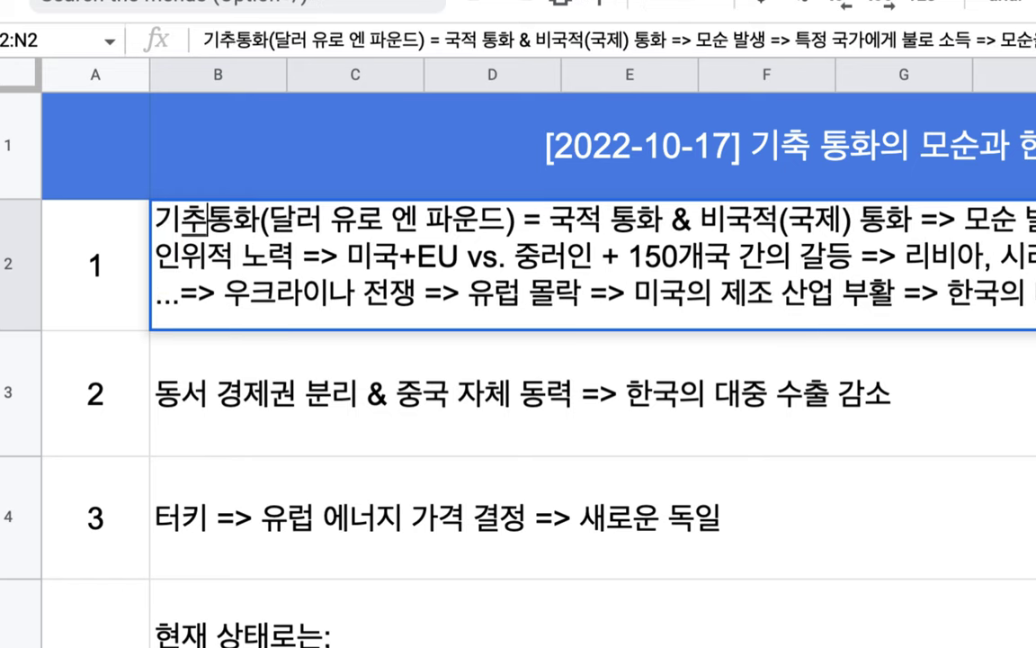
{"action": "left_click_drag", "start_coordinate": [514, 219], "coordinate": [155, 216]}
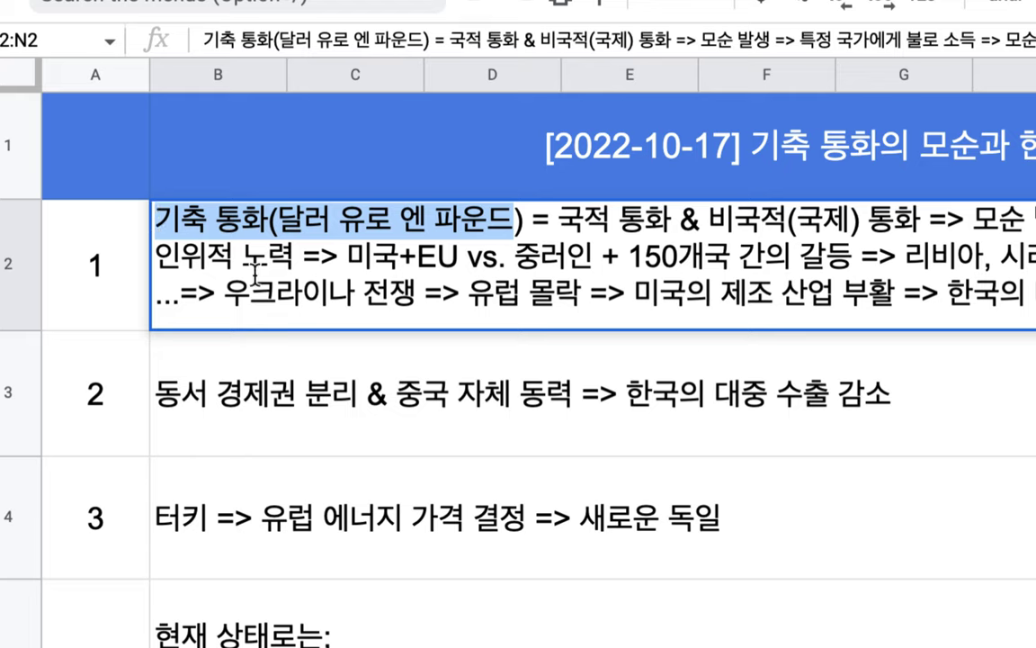
{"action": "left_click_drag", "start_coordinate": [220, 294], "coordinate": [410, 297]}
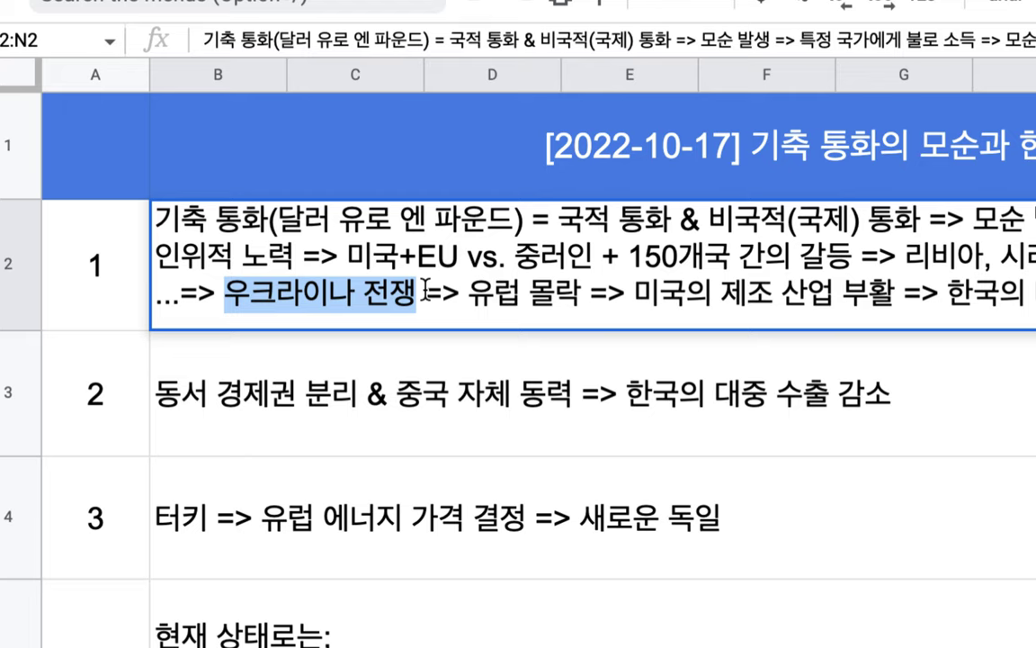
{"action": "left_click", "coordinate": [392, 200]}
Reword the currency list in the first parentheses of item 1 as "엔 유로 파운드", removing "달러" from its front
{"action": "double_click", "coordinate": [312, 222]}
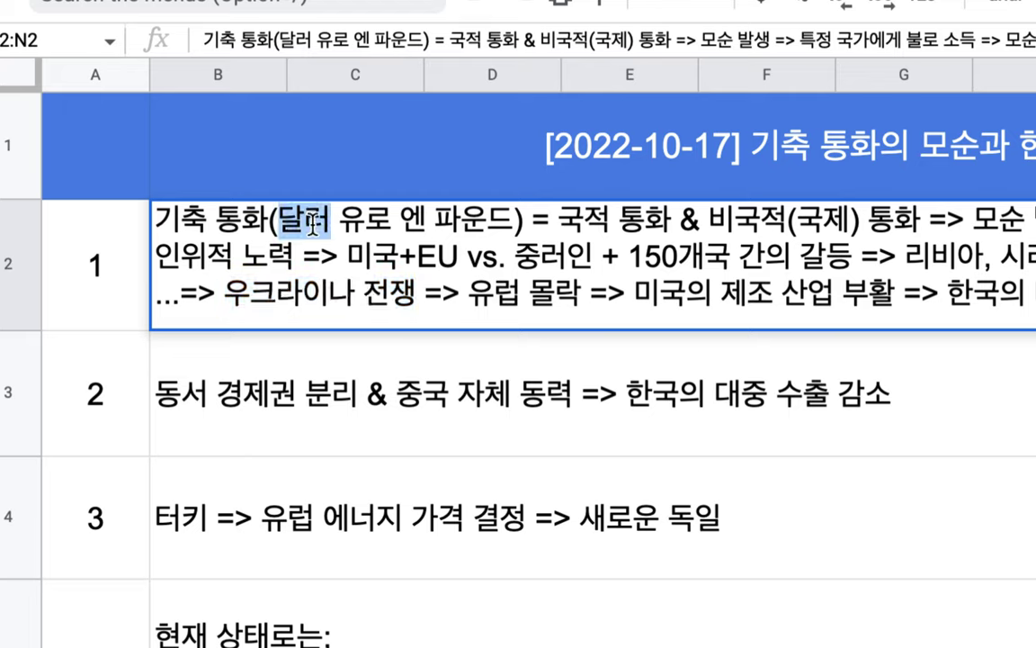
{"action": "left_click_drag", "start_coordinate": [311, 221], "coordinate": [361, 219]}
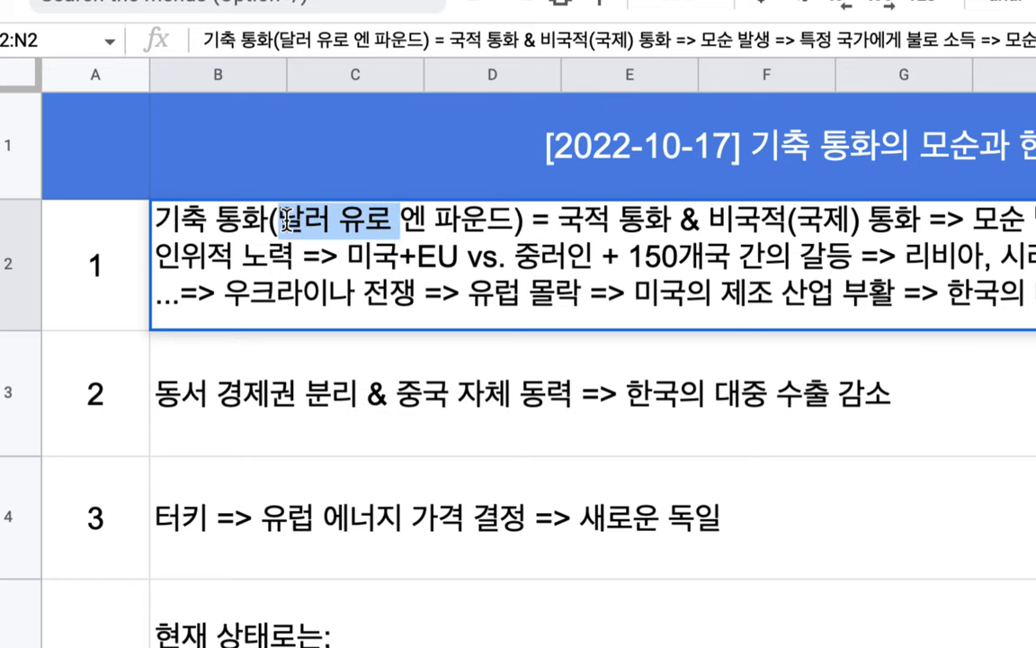
{"action": "key", "text": "BackSpace"}
{"action": "type", "text": "에"}
{"action": "key", "text": "BackSpace"}
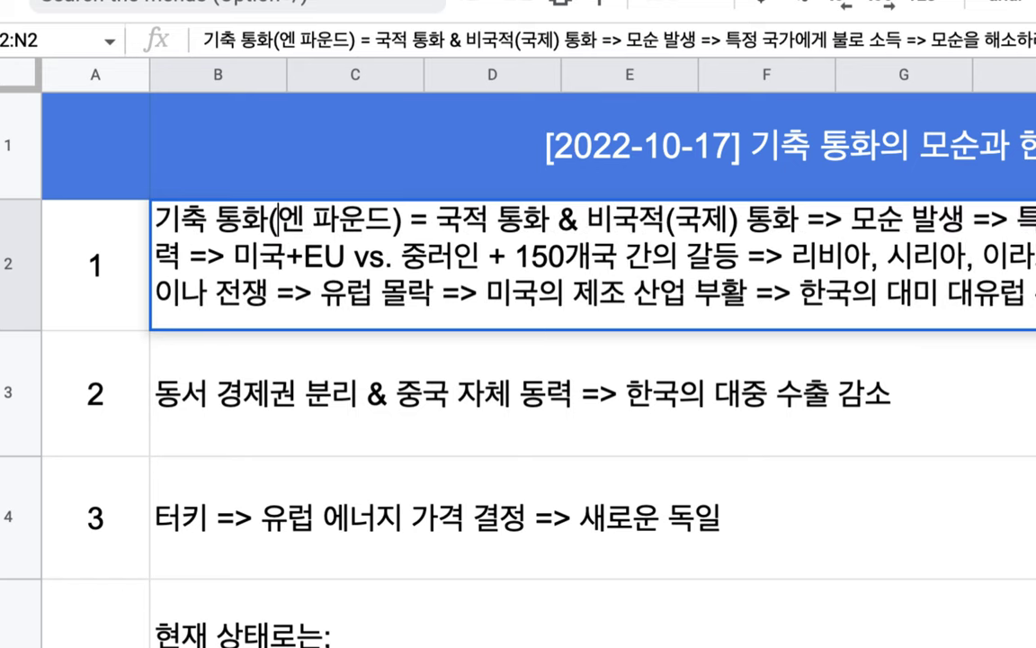
{"action": "type", "text": "유로"}
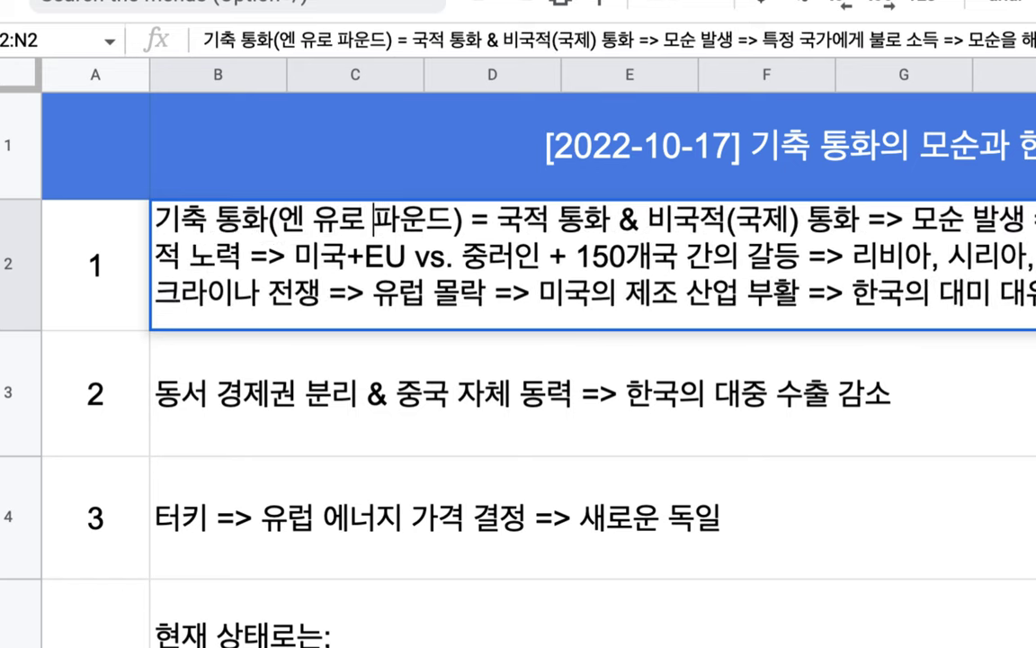
Add "달러의 순으로 기축 통화 지위 상실" after "파운드" inside the first parentheses of item 1
{"action": "left_click", "coordinate": [437, 220]}
{"action": "type", "text": "달러"}
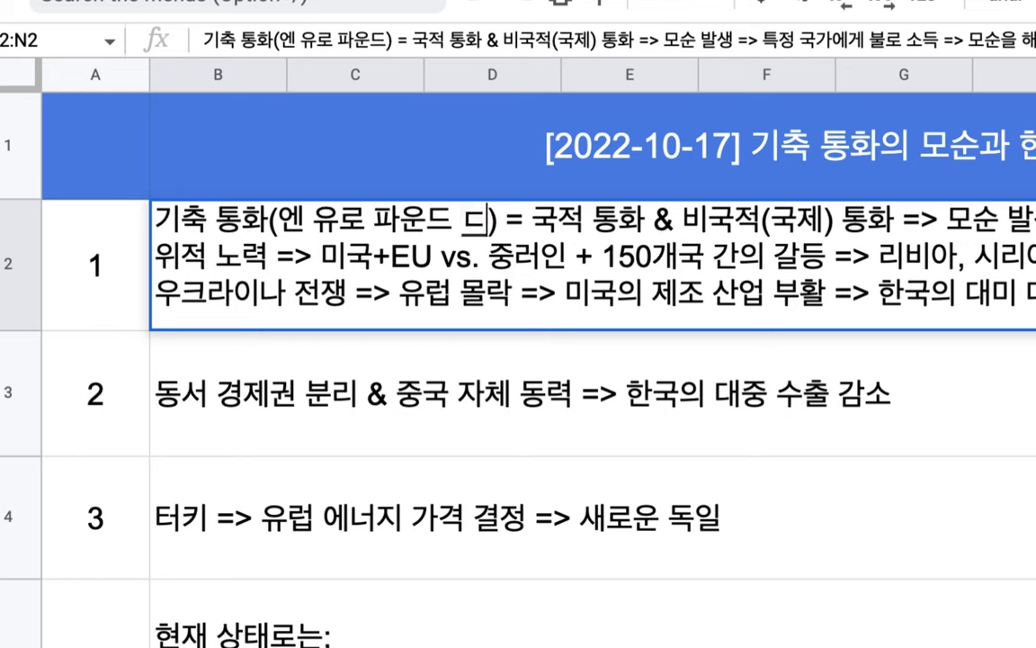
{"action": "type", "text": "의 순으로 기축 "}
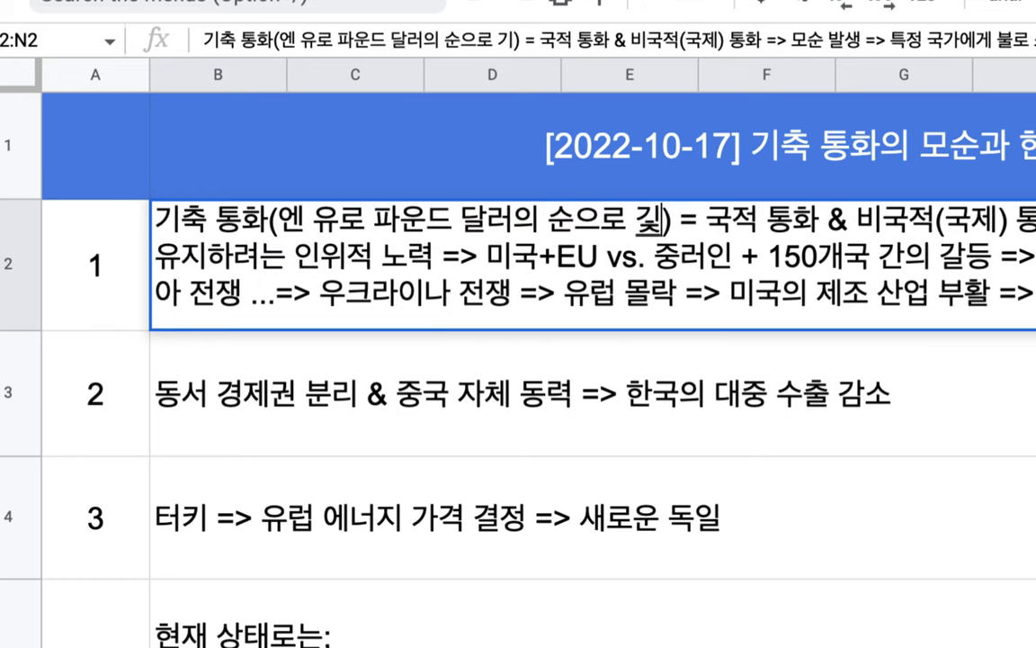
{"action": "type", "text": "통화 지위 사"}
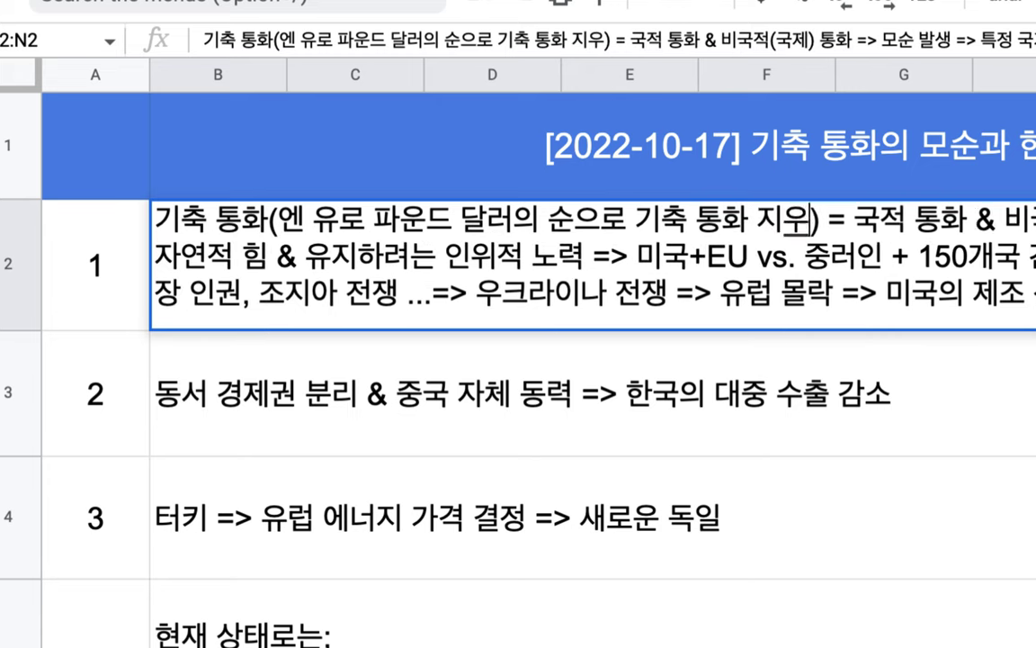
{"action": "type", "text": "상실"}
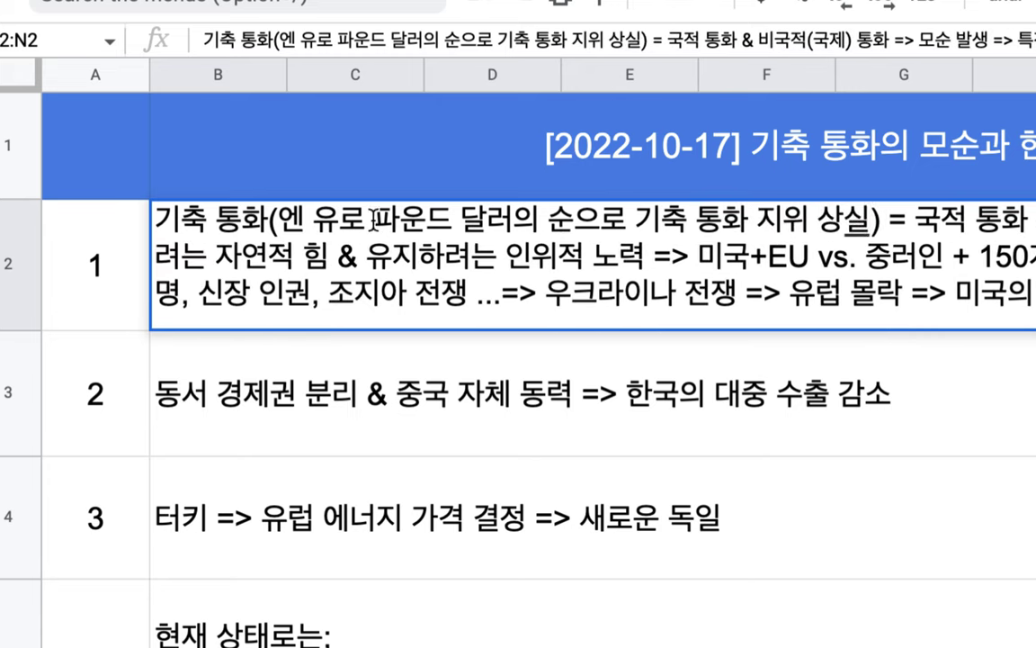
Add "(4/24)" after "엔", "(6)" after "유로" and "(9/20)" after "파운드" in the currency list of item 1
{"action": "left_click", "coordinate": [306, 224]}
{"action": "type", "text": "(4/24"}
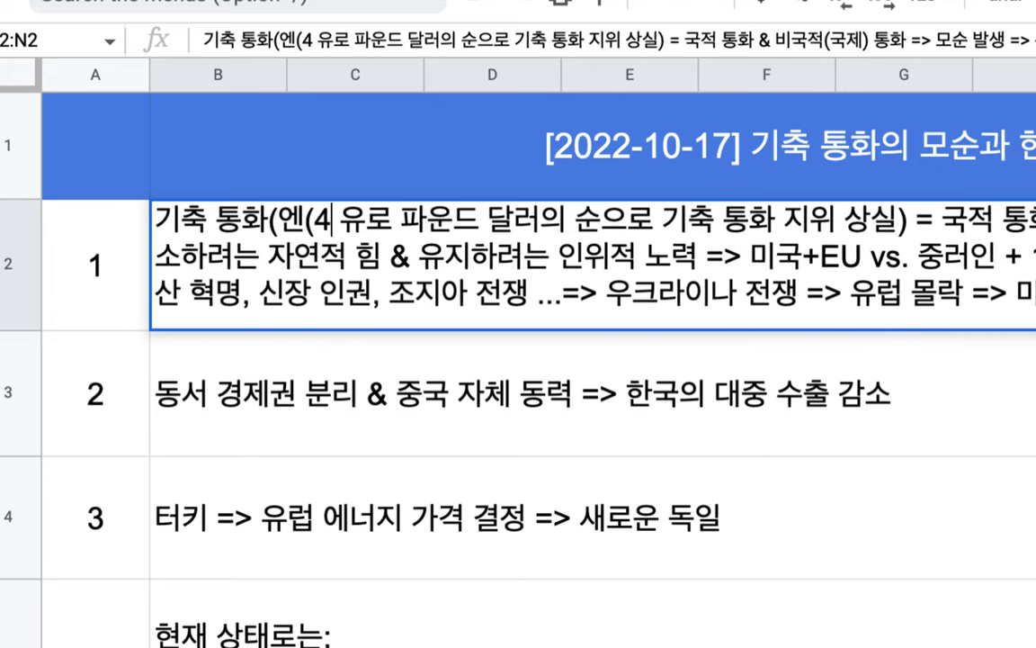
{"action": "type", "text": ")"}
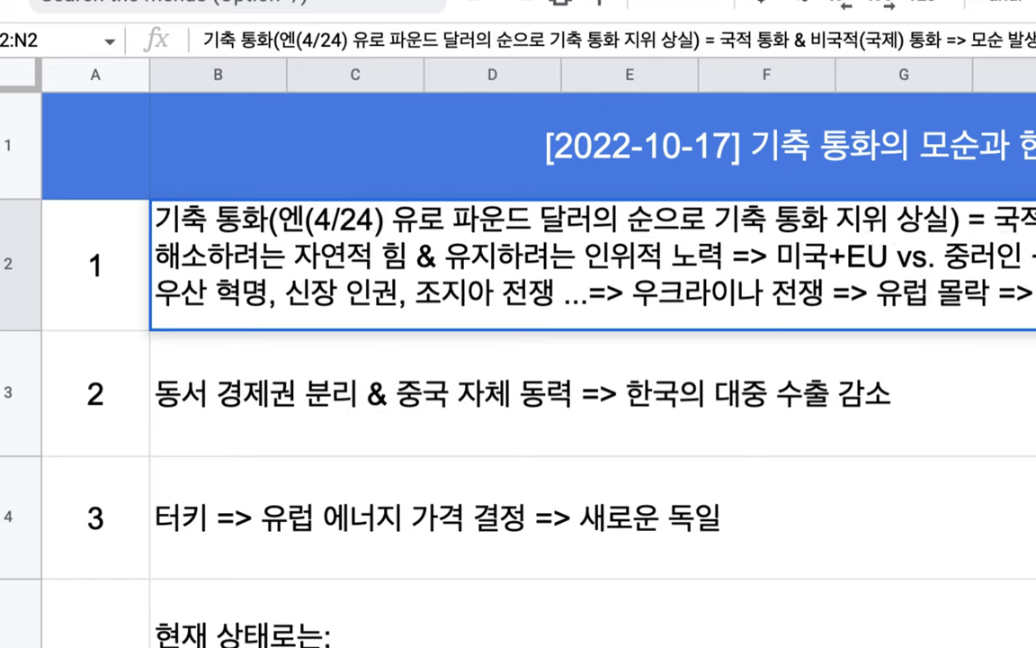
{"action": "left_click", "coordinate": [438, 218]}
{"action": "type", "text": "(6)"}
{"action": "left_click", "coordinate": [565, 218]}
{"action": "type", "text": "(9/20)"}
{"action": "left_click_drag", "start_coordinate": [586, 216], "coordinate": [280, 207]}
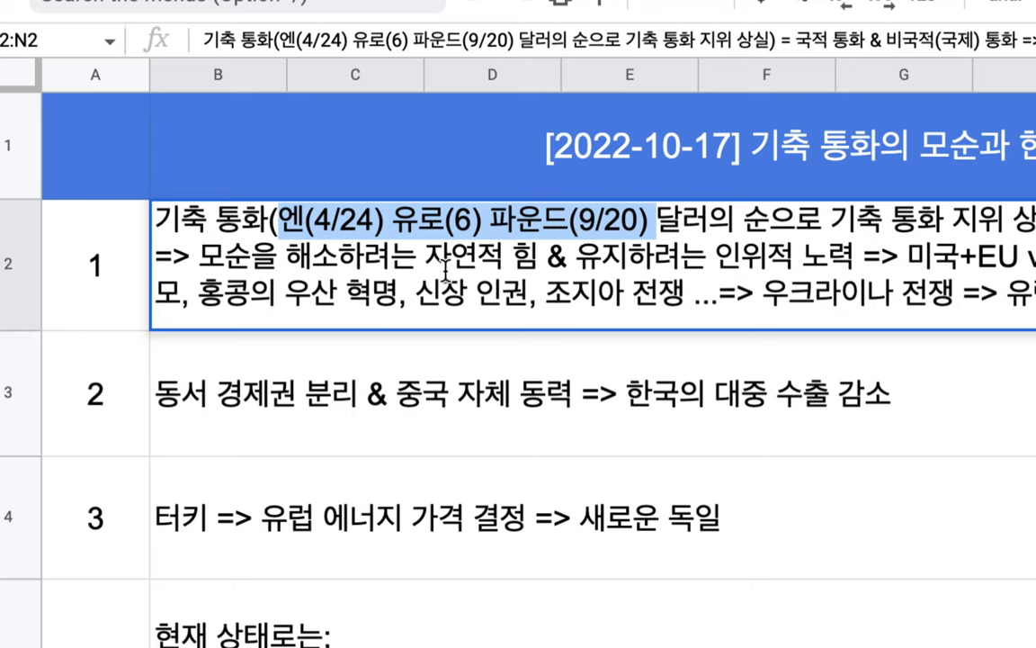
{"action": "left_click", "coordinate": [402, 243]}
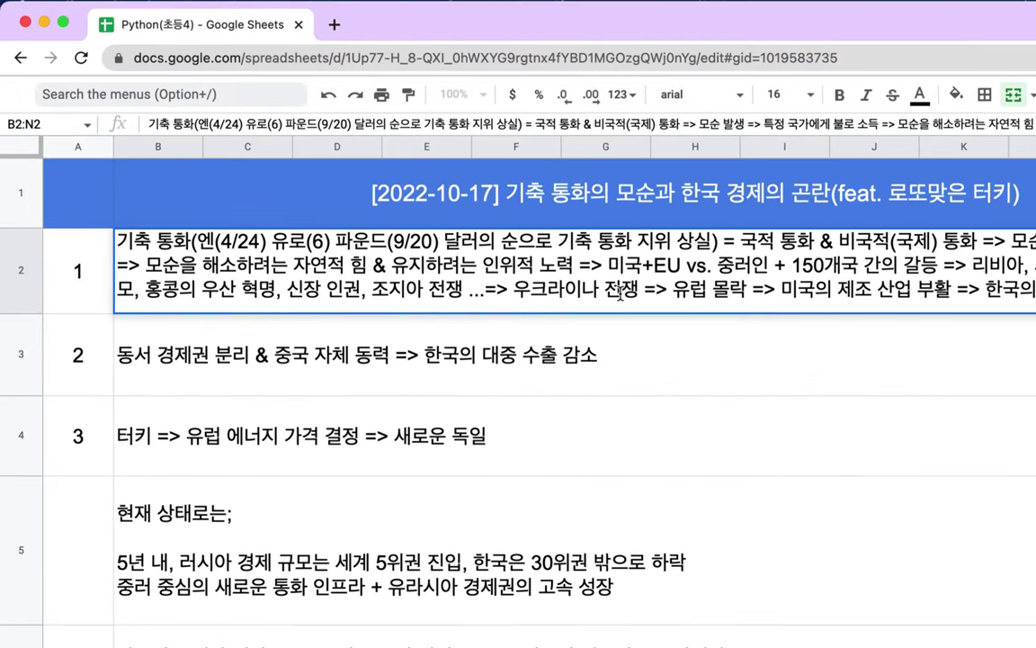
Insert "(중러)" directly after "모순을 해소하려는 자연적 힘" in the note for item 1
{"action": "left_click_drag", "start_coordinate": [531, 290], "coordinate": [785, 291]}
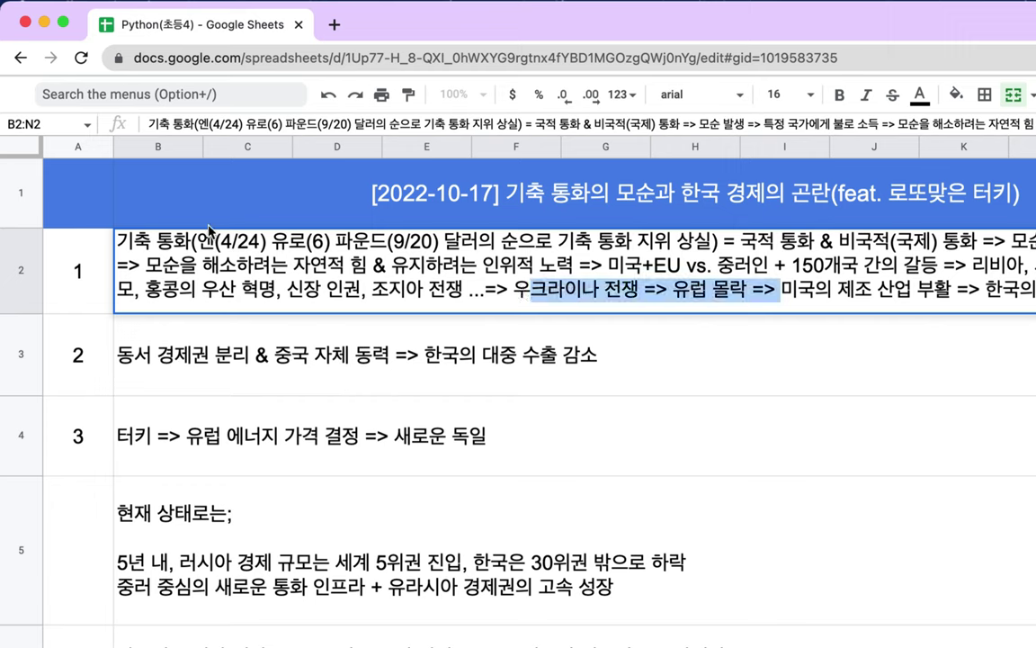
{"action": "left_click_drag", "start_coordinate": [170, 241], "coordinate": [120, 241]}
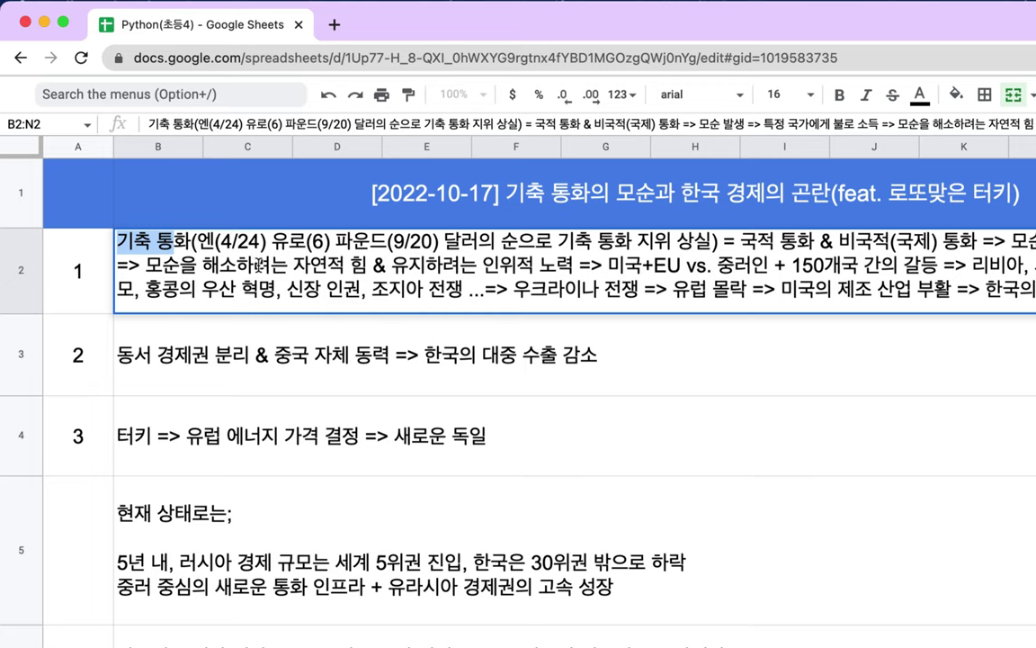
{"action": "left_click", "coordinate": [366, 267]}
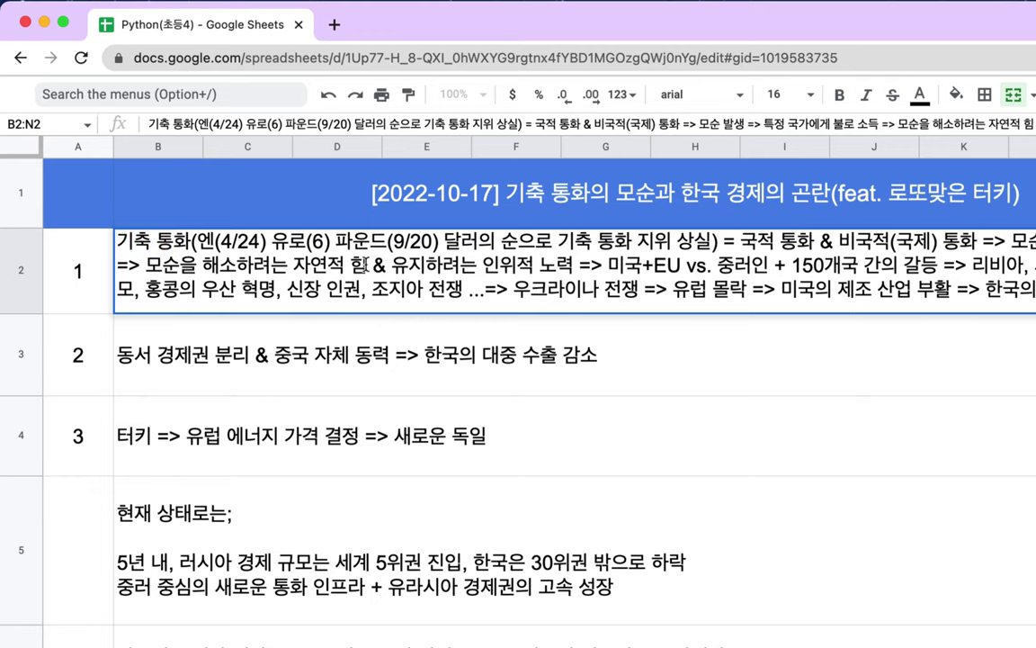
{"action": "type", "text": "(중러)"}
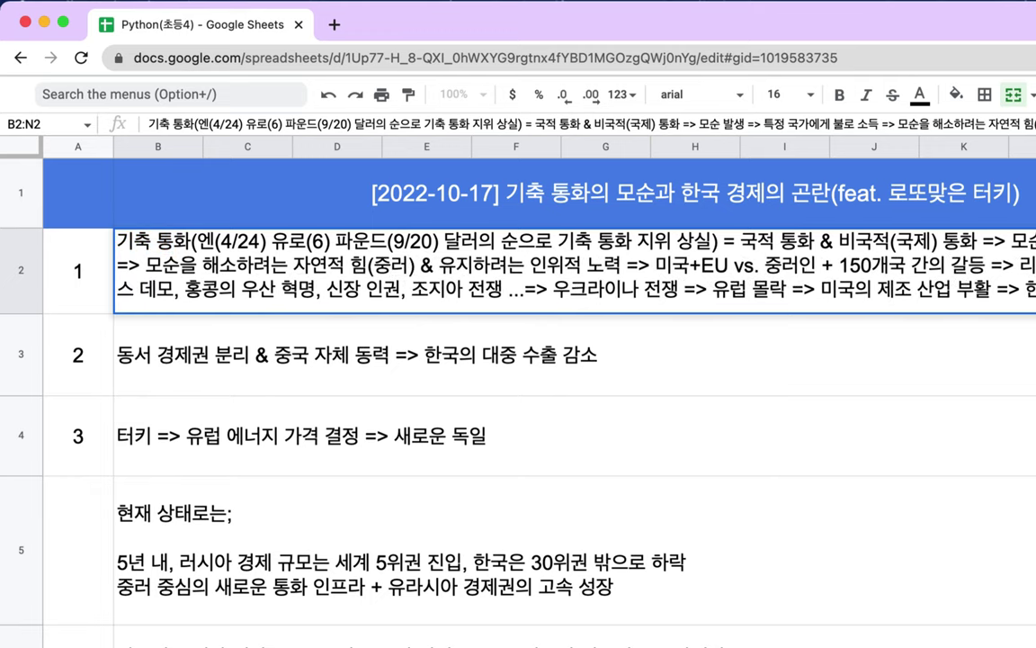
Insert "(나토)" directly after "유지하려는 인위적 노력" in the note for item 1
{"action": "left_click", "coordinate": [619, 267]}
{"action": "type", "text": "("}
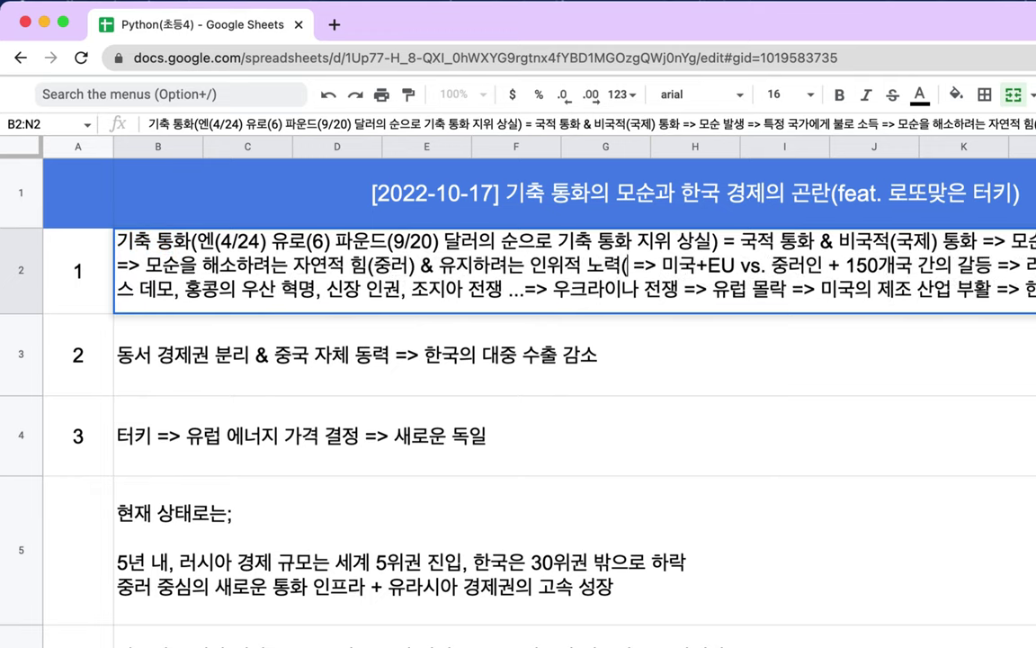
{"action": "type", "text": "나토)"}
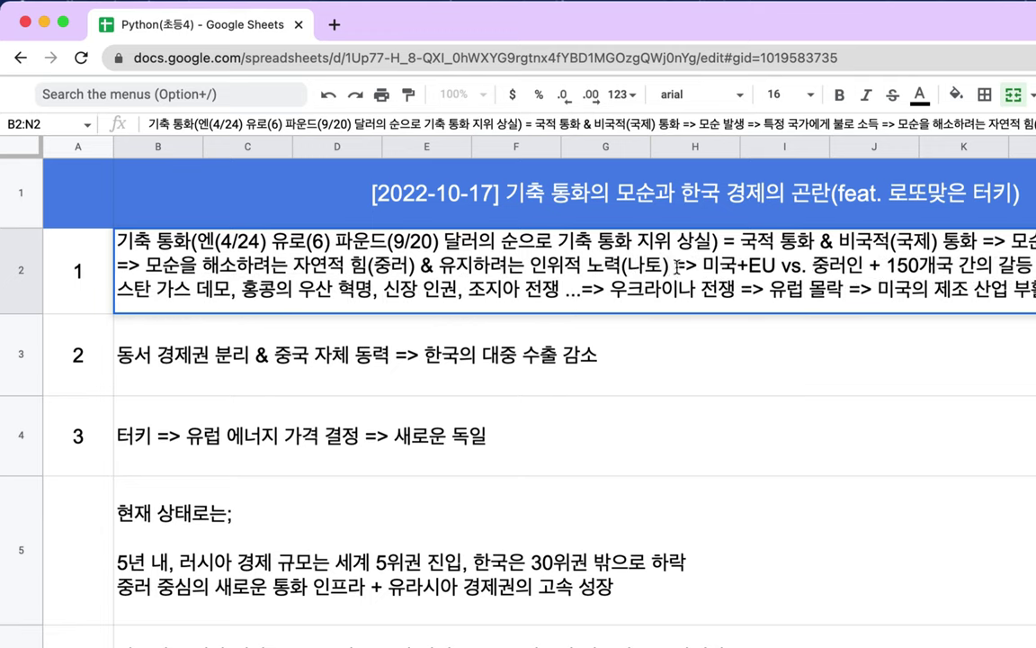
{"action": "left_click_drag", "start_coordinate": [672, 267], "coordinate": [248, 266]}
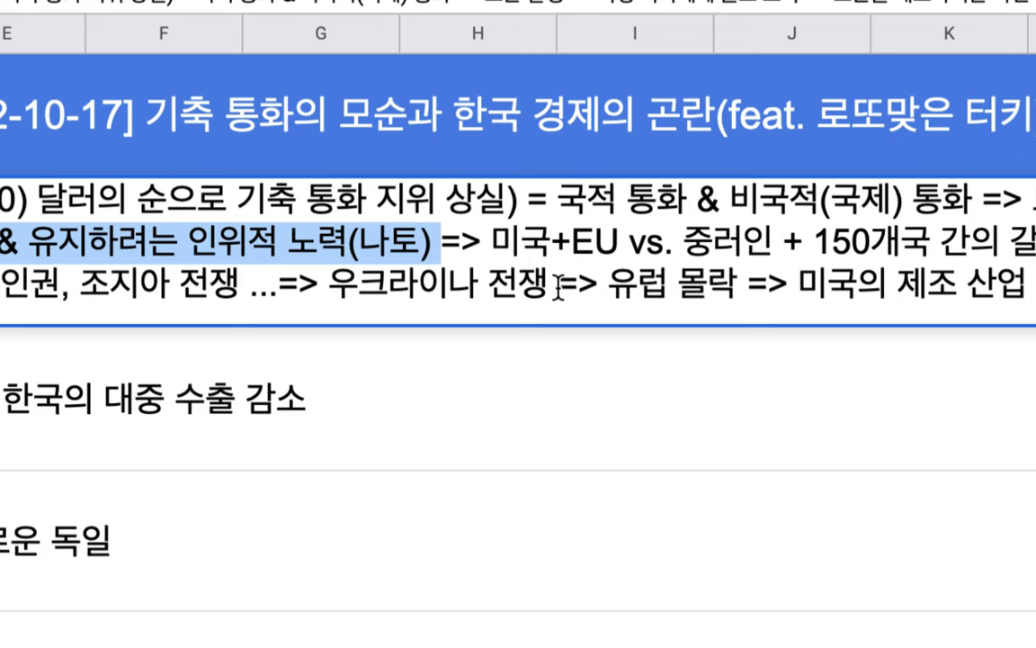
{"action": "left_click_drag", "start_coordinate": [529, 289], "coordinate": [410, 289]}
{"action": "left_click_drag", "start_coordinate": [342, 285], "coordinate": [329, 286]}
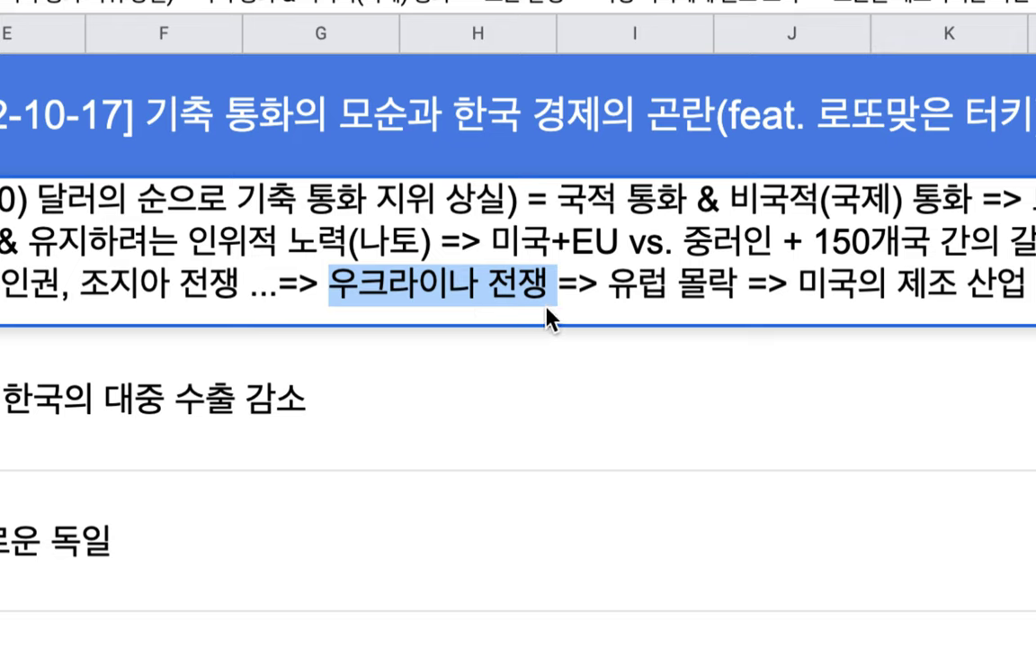
Expand "유럽 몰락" in the note for item 1 to "유럽의 제조업이 탈유럽 => 몰락"
{"action": "left_click_drag", "start_coordinate": [598, 288], "coordinate": [740, 288]}
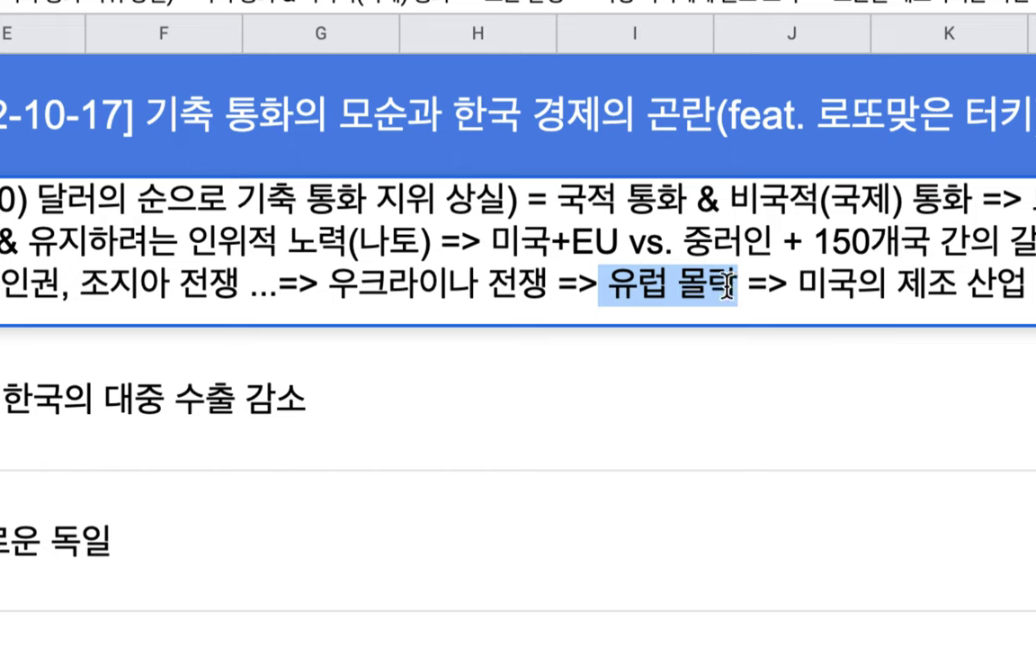
{"action": "left_click", "coordinate": [662, 286]}
{"action": "type", "text": "의 제조업에"}
{"action": "key", "text": "BackSpace"}
{"action": "type", "text": "이 탈율"}
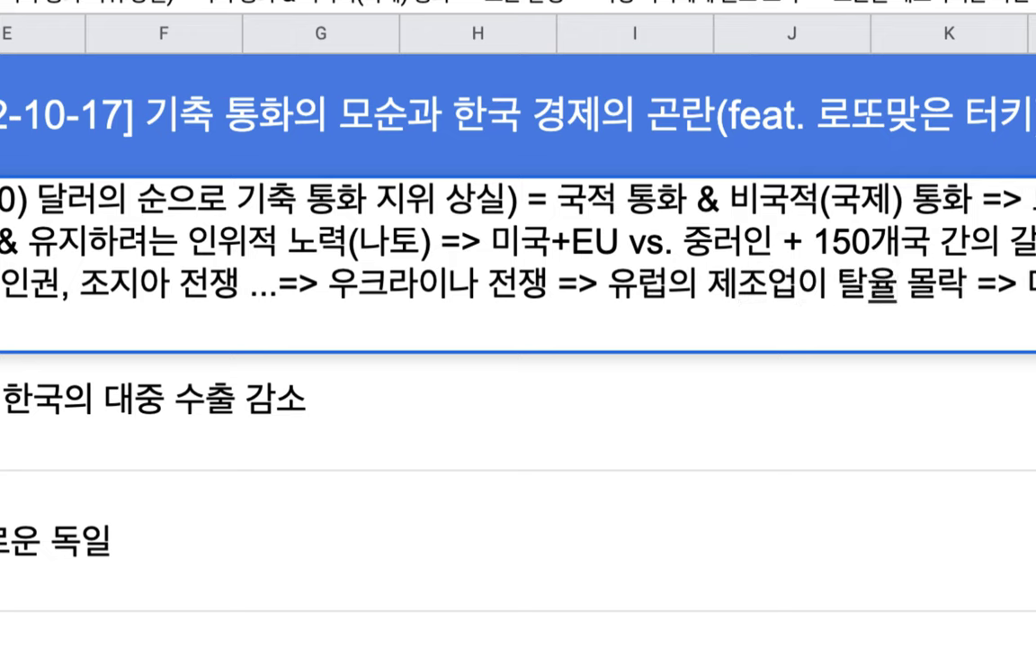
{"action": "key", "text": "BackSpace"}
{"action": "type", "text": "럽 => 몰락 => 미국의 제조 산업 부활 => 한국의"}
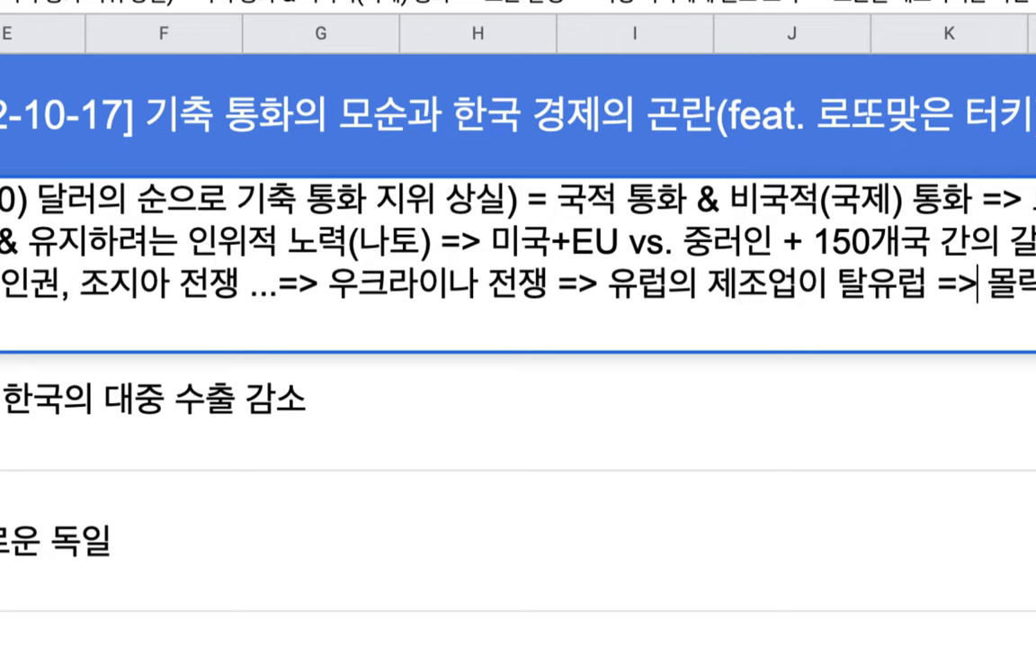